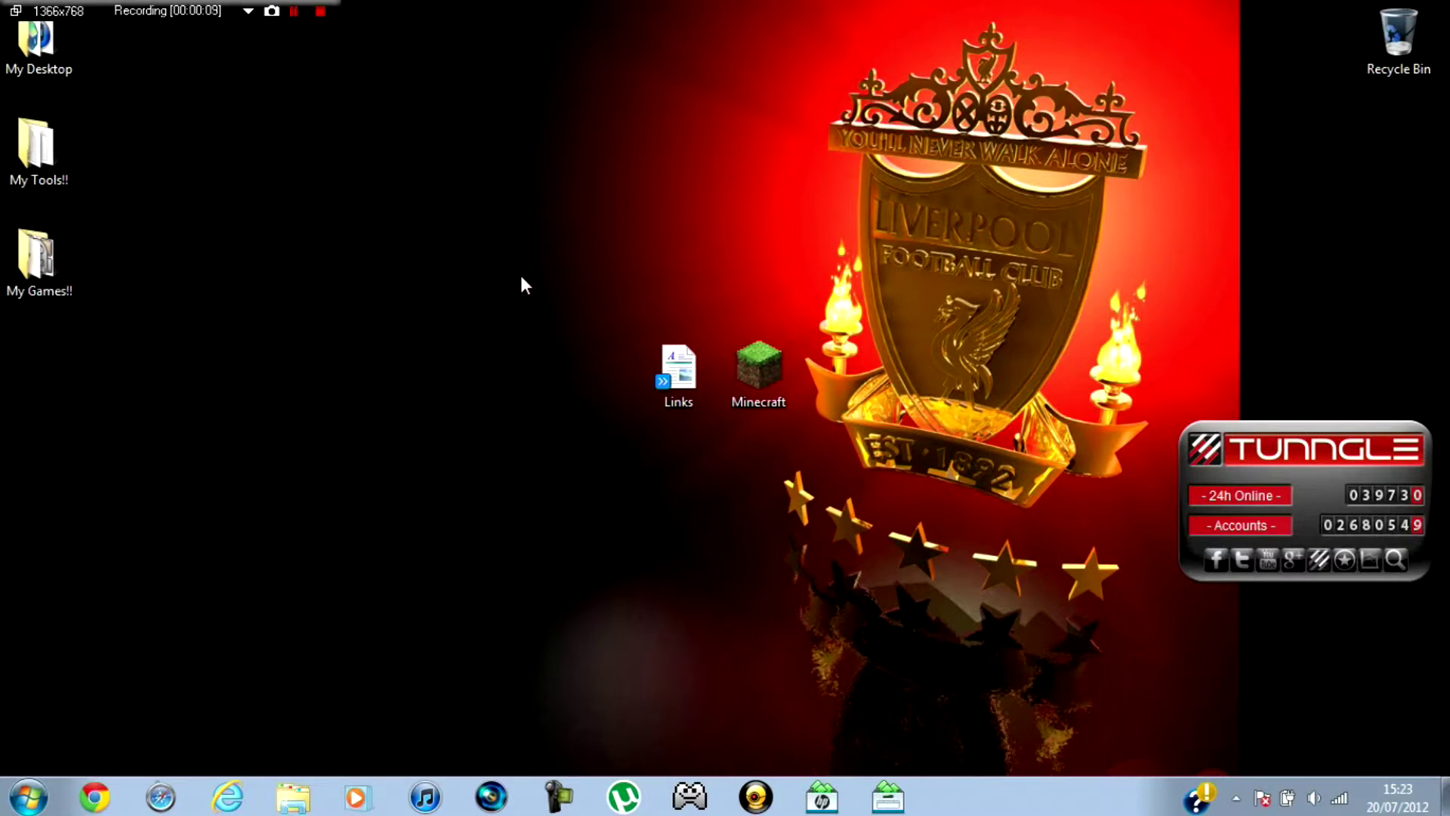
- Open the desktop Links file in WordPad to view the ReiMinimap v3.1 and MCPatcher links
double_click(665, 362)
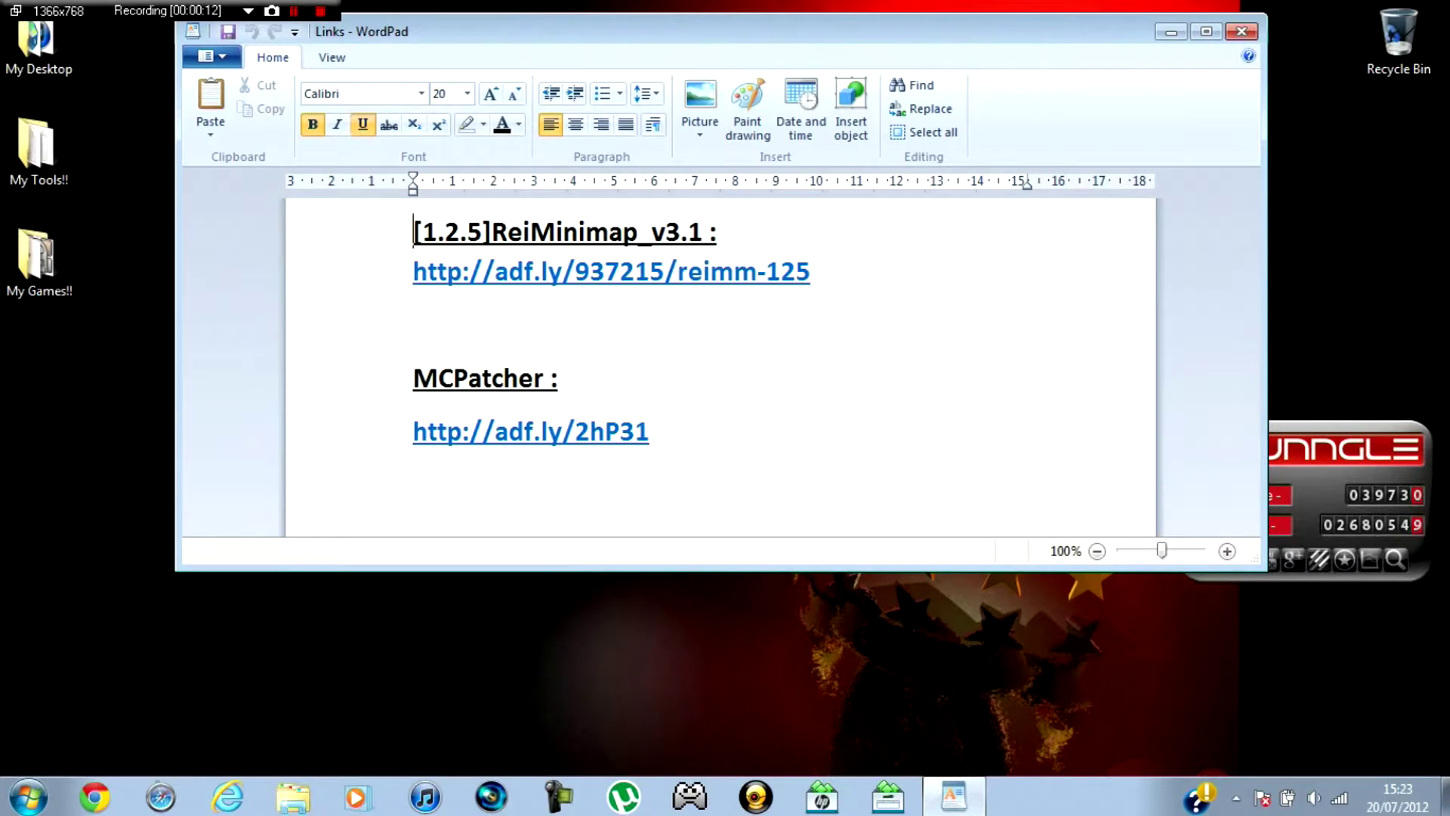
drag(811, 283, 386, 304)
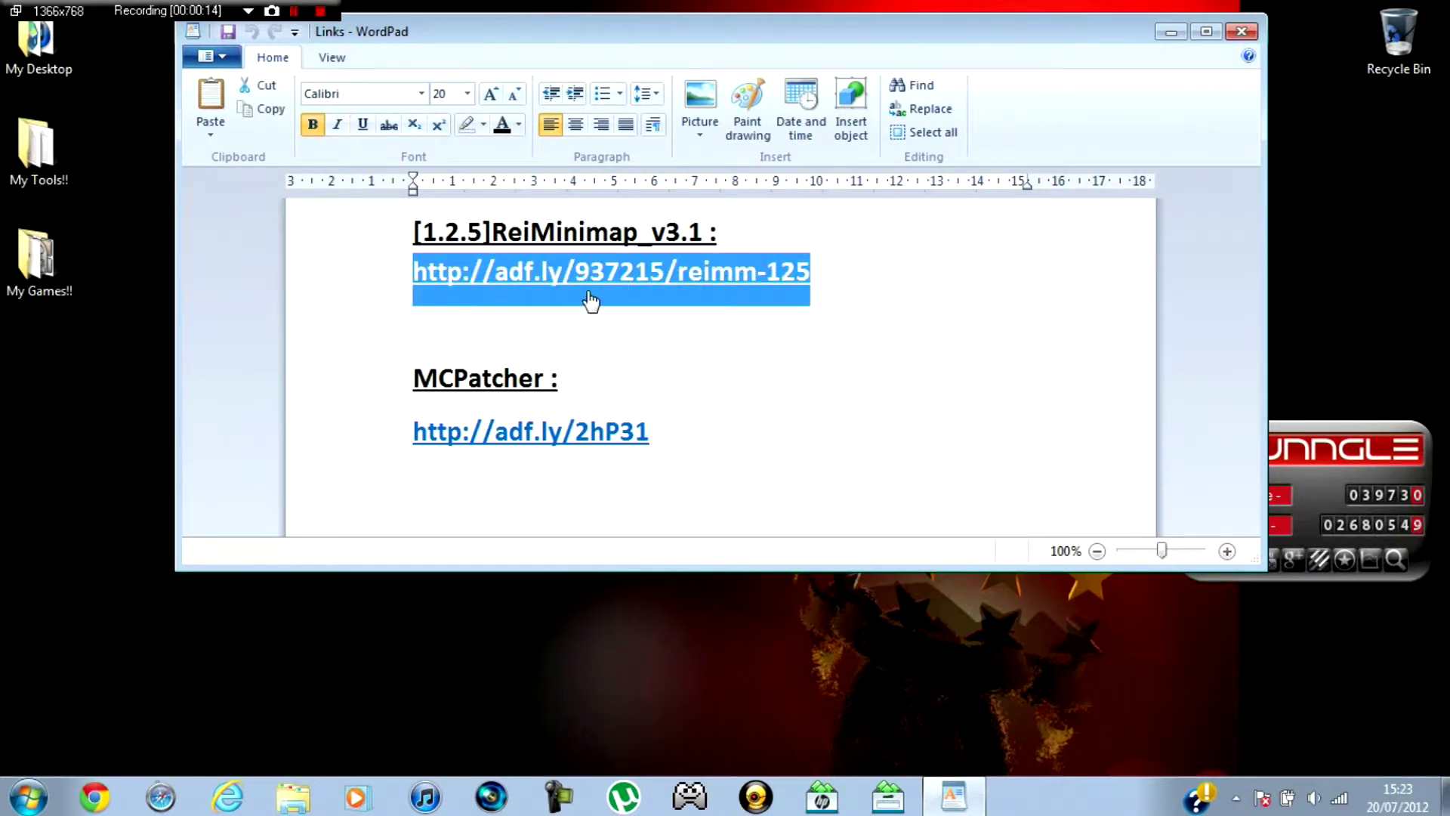
click(625, 279)
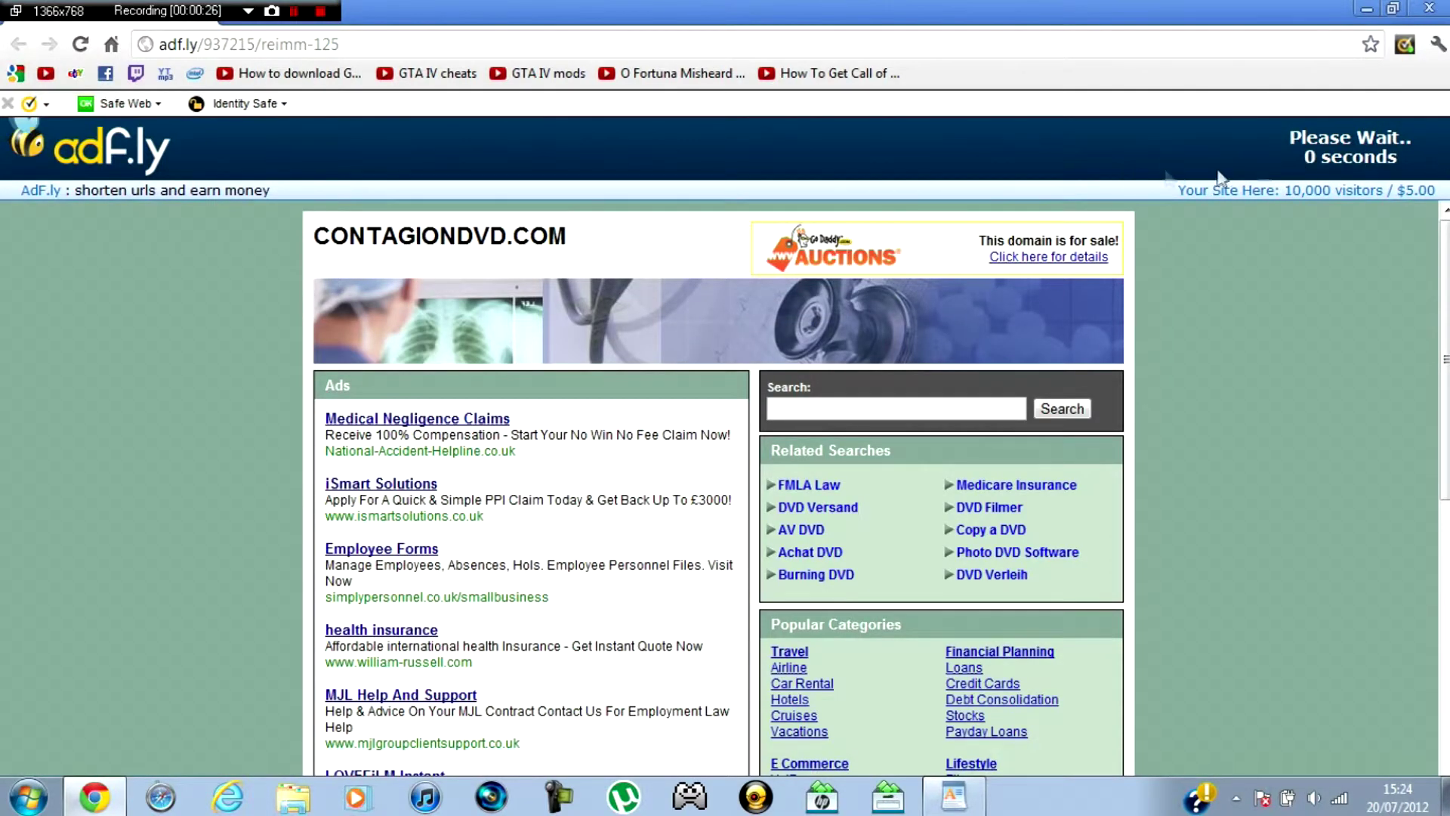
click(1171, 142)
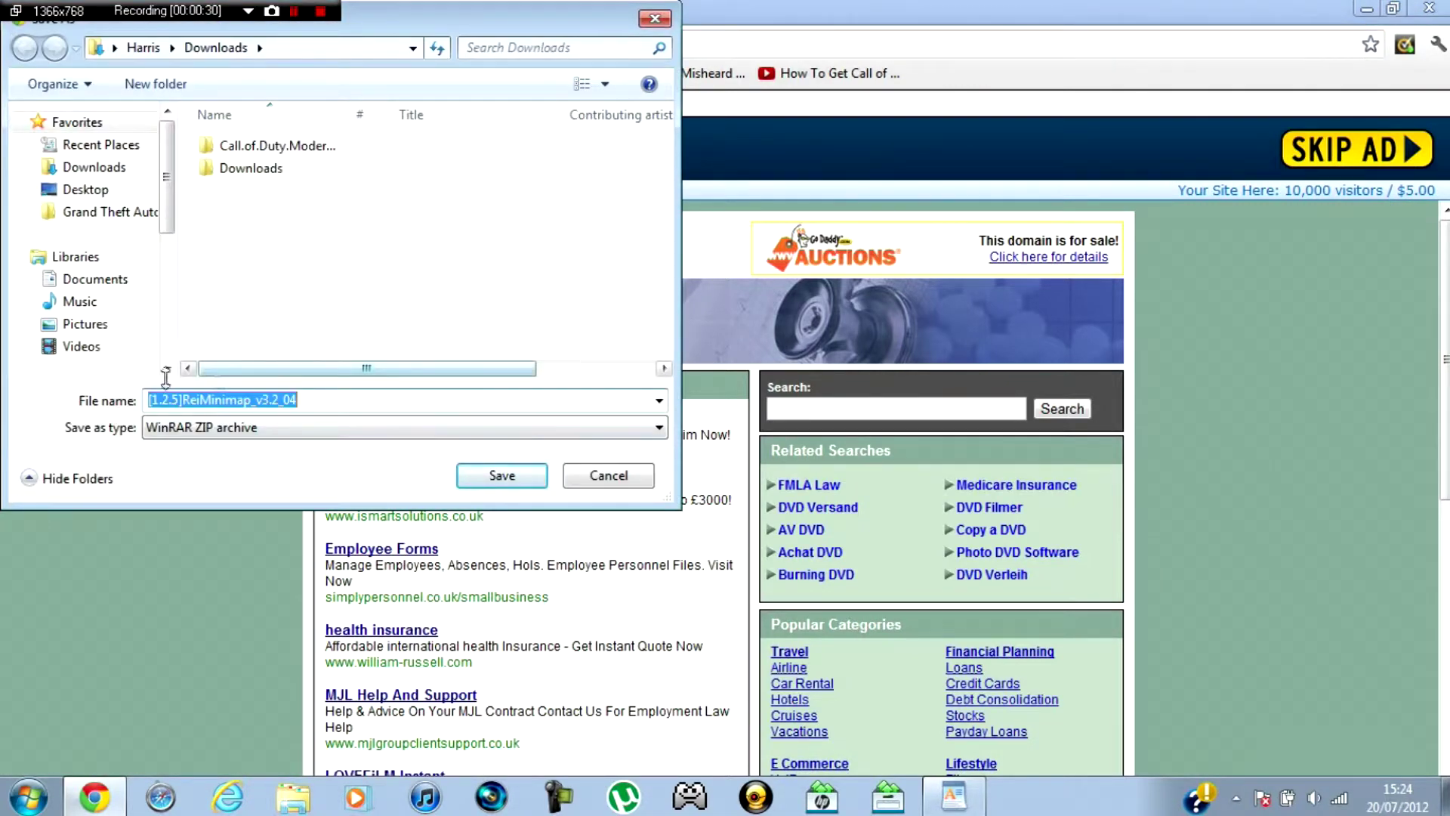
click(618, 480)
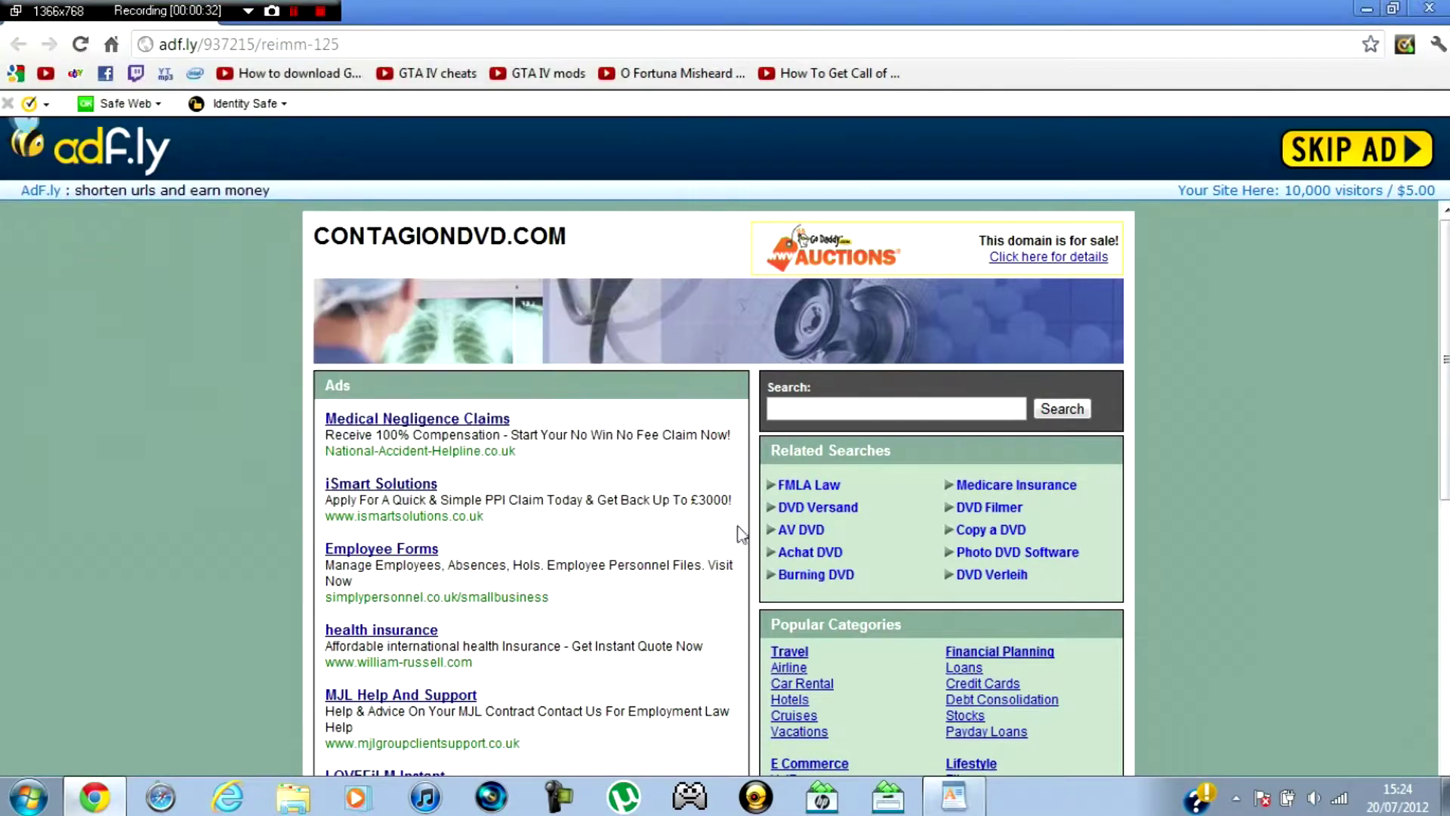
click(1429, 7)
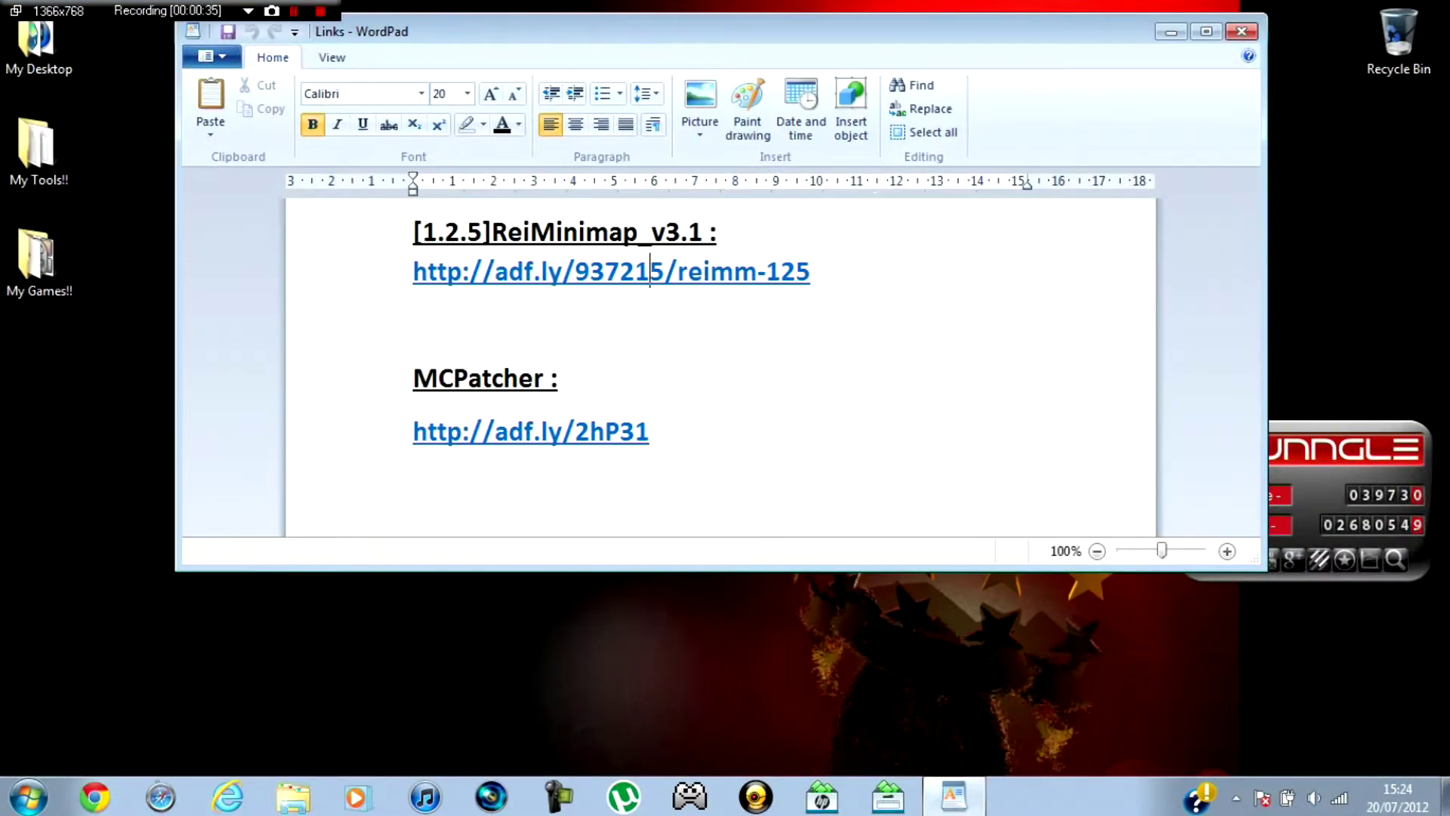
click(544, 451)
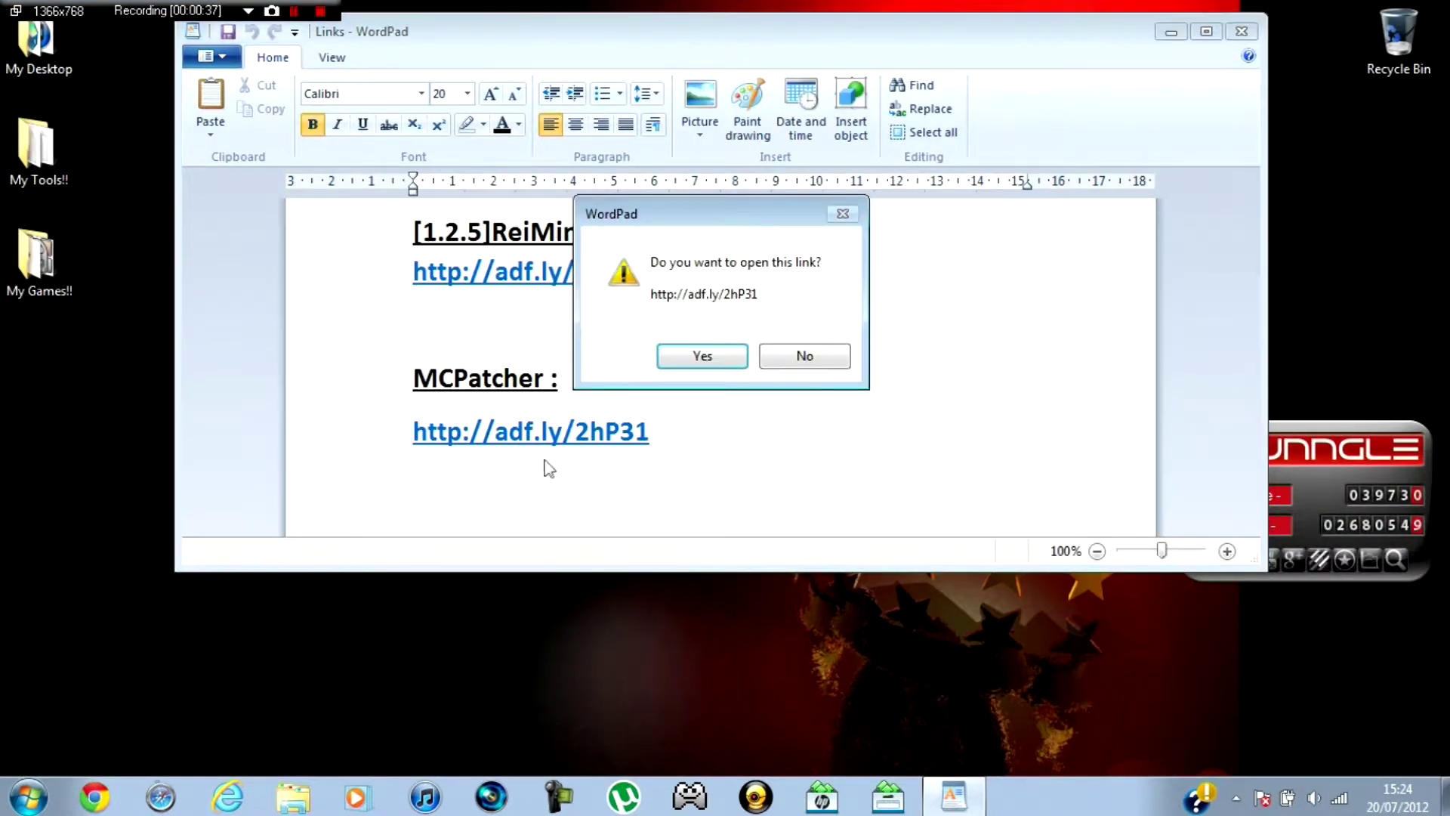
click(703, 356)
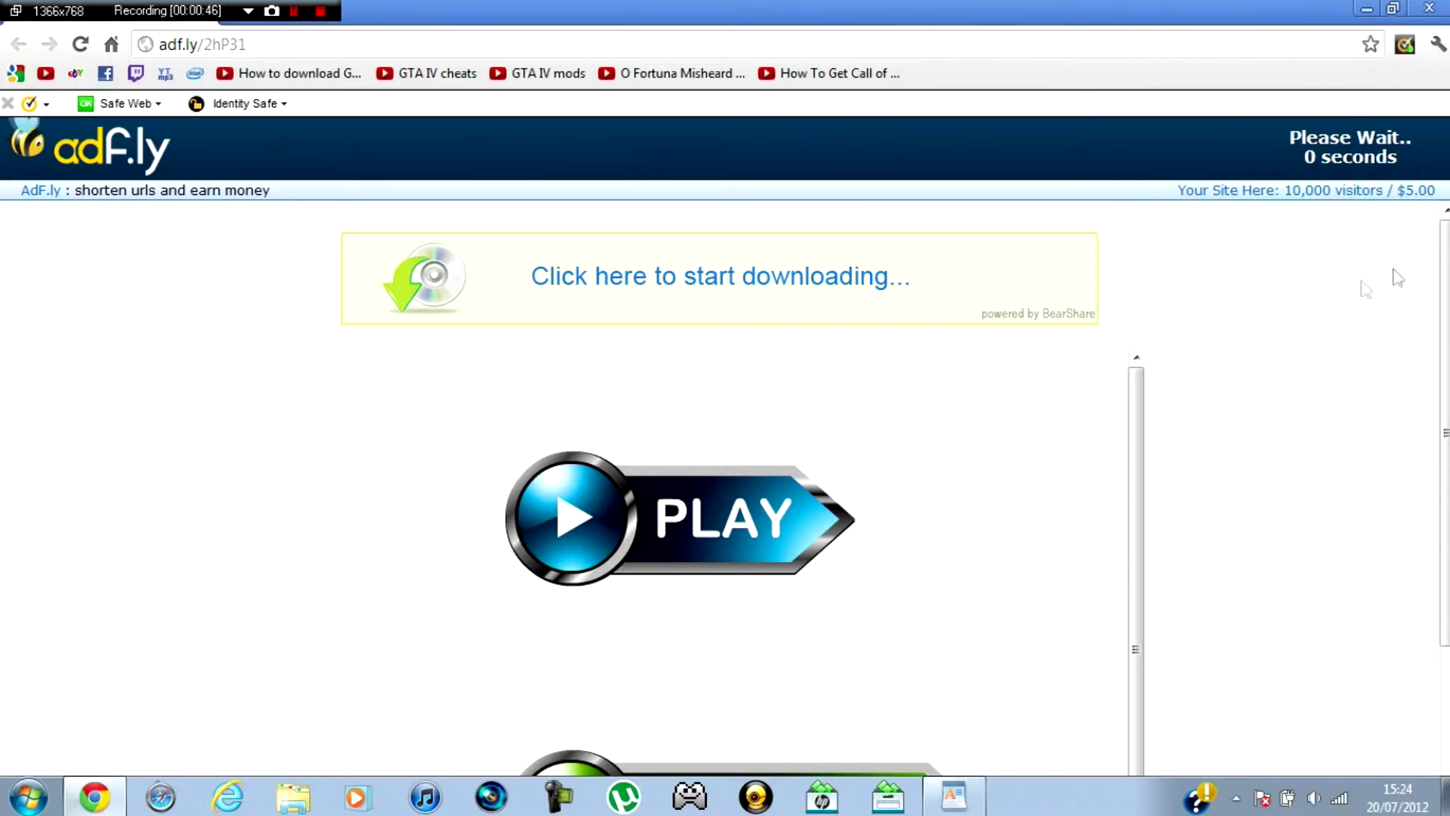
click(1322, 155)
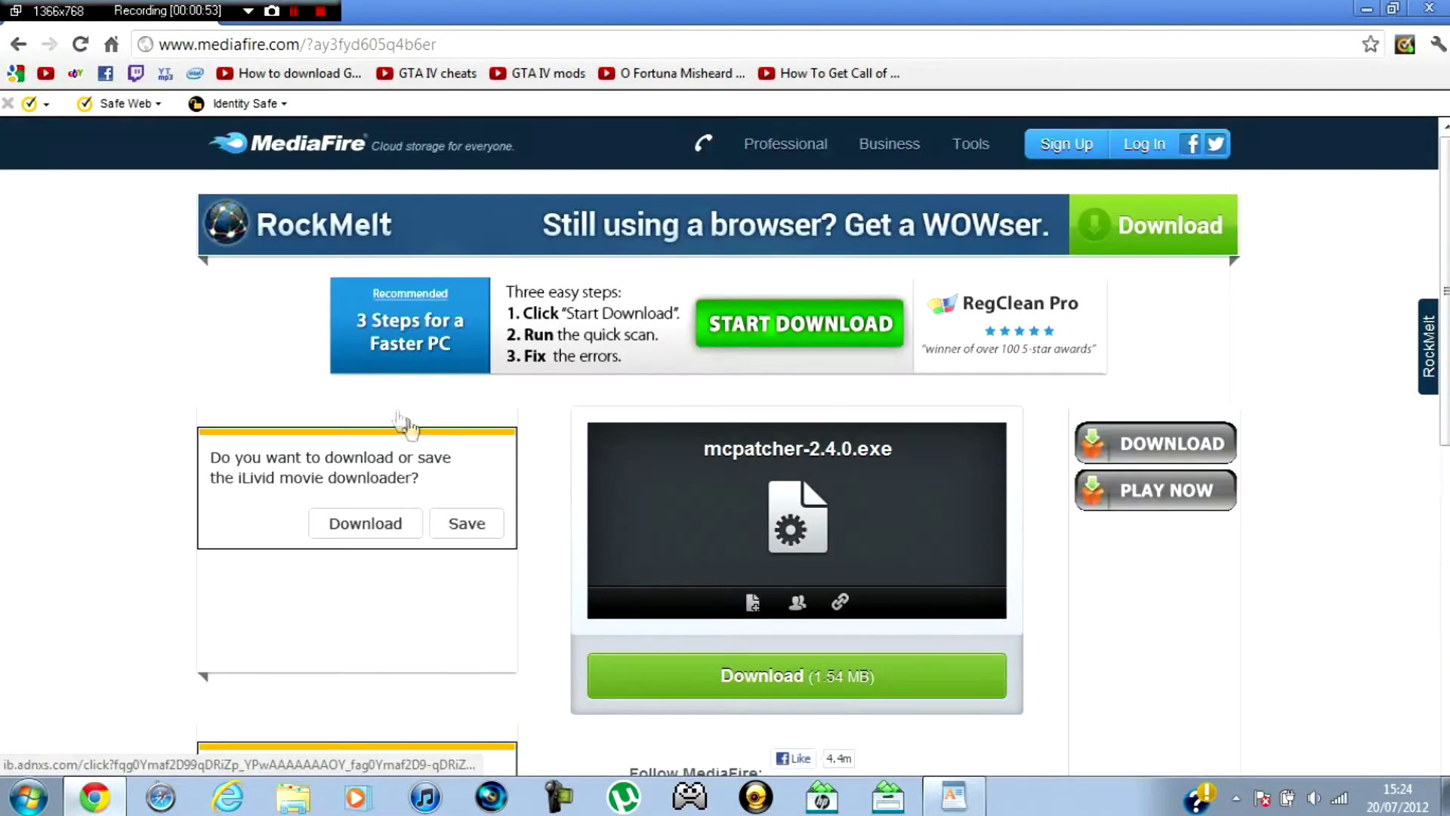
click(798, 684)
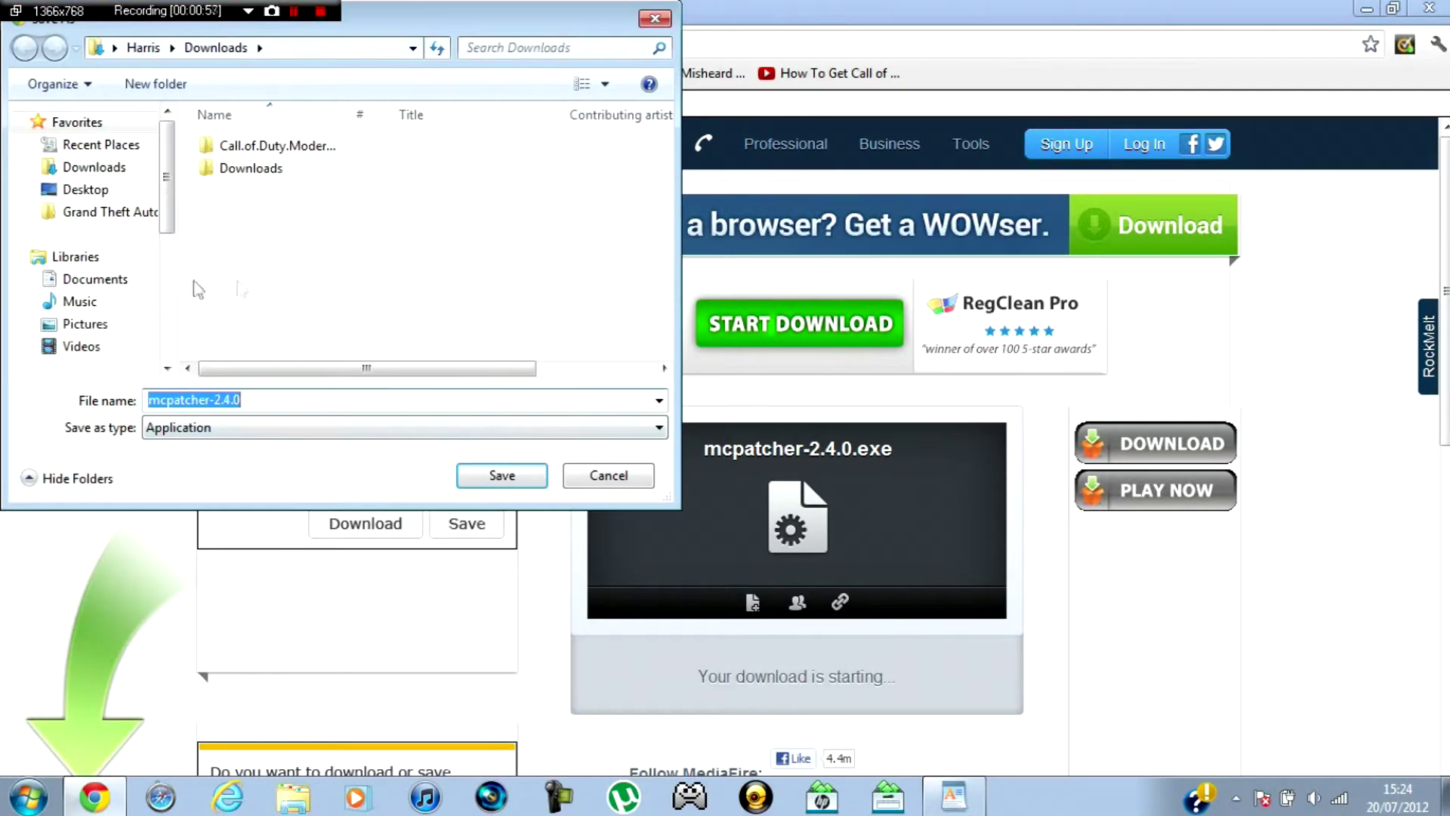
click(609, 476)
- Close Chrome and the Links document, then refresh the desktop
click(1429, 8)
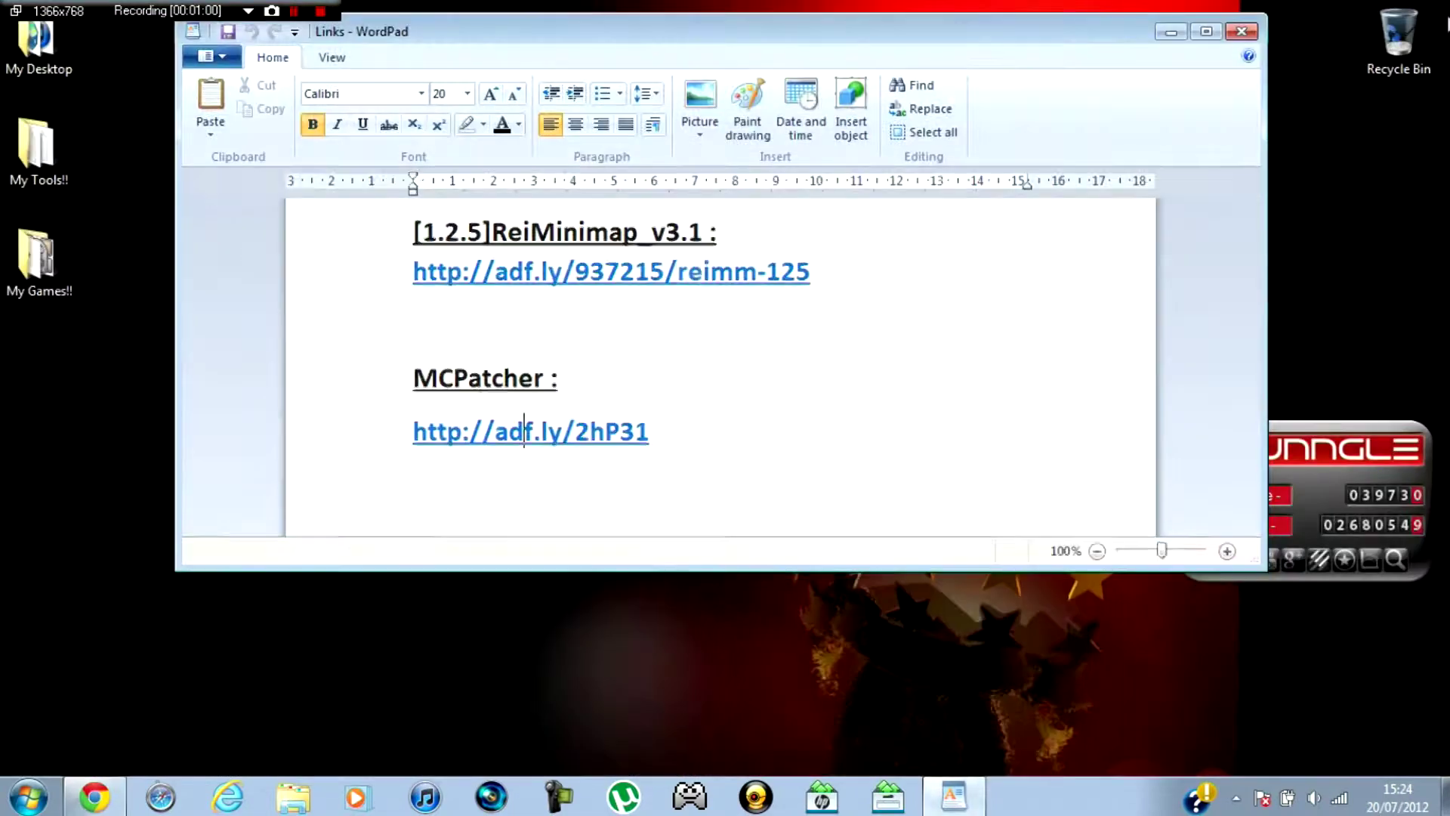
click(1243, 34)
right_click(959, 112)
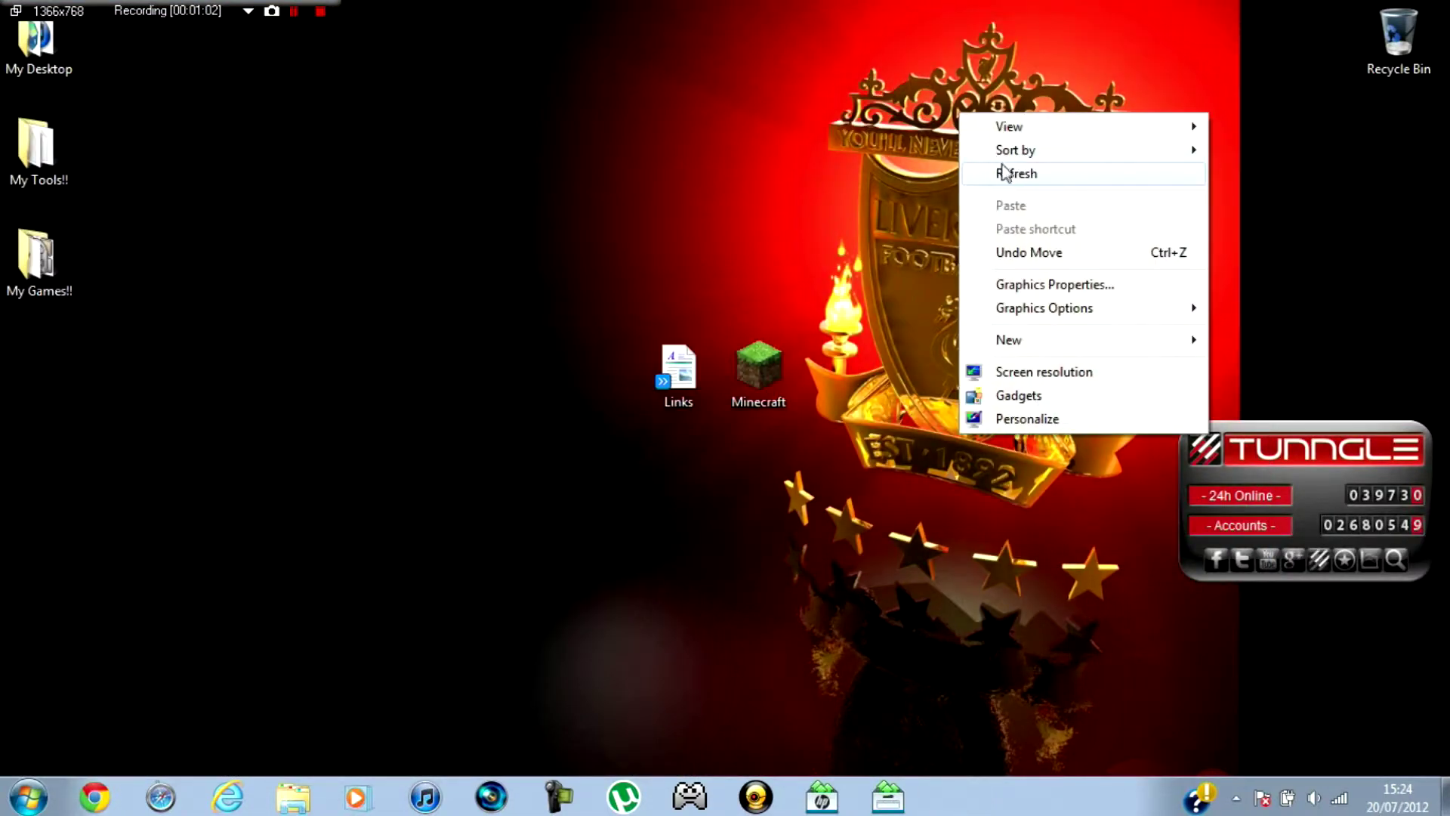
click(1005, 173)
- In Explorer, go to Downloads > Downloads > Minecraft and run mcpatcher-2.3.7_02
click(312, 798)
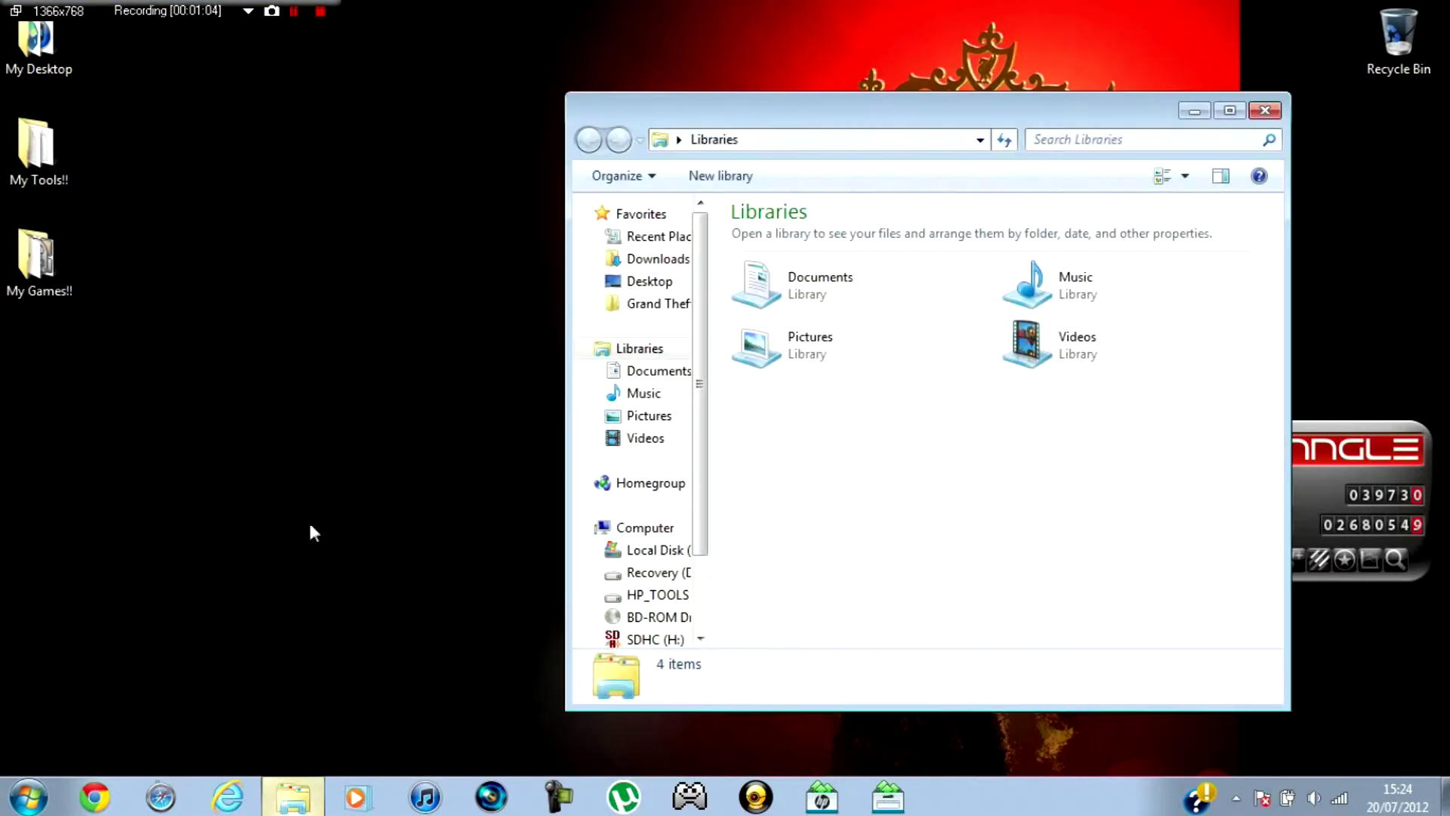
click(658, 258)
double_click(871, 263)
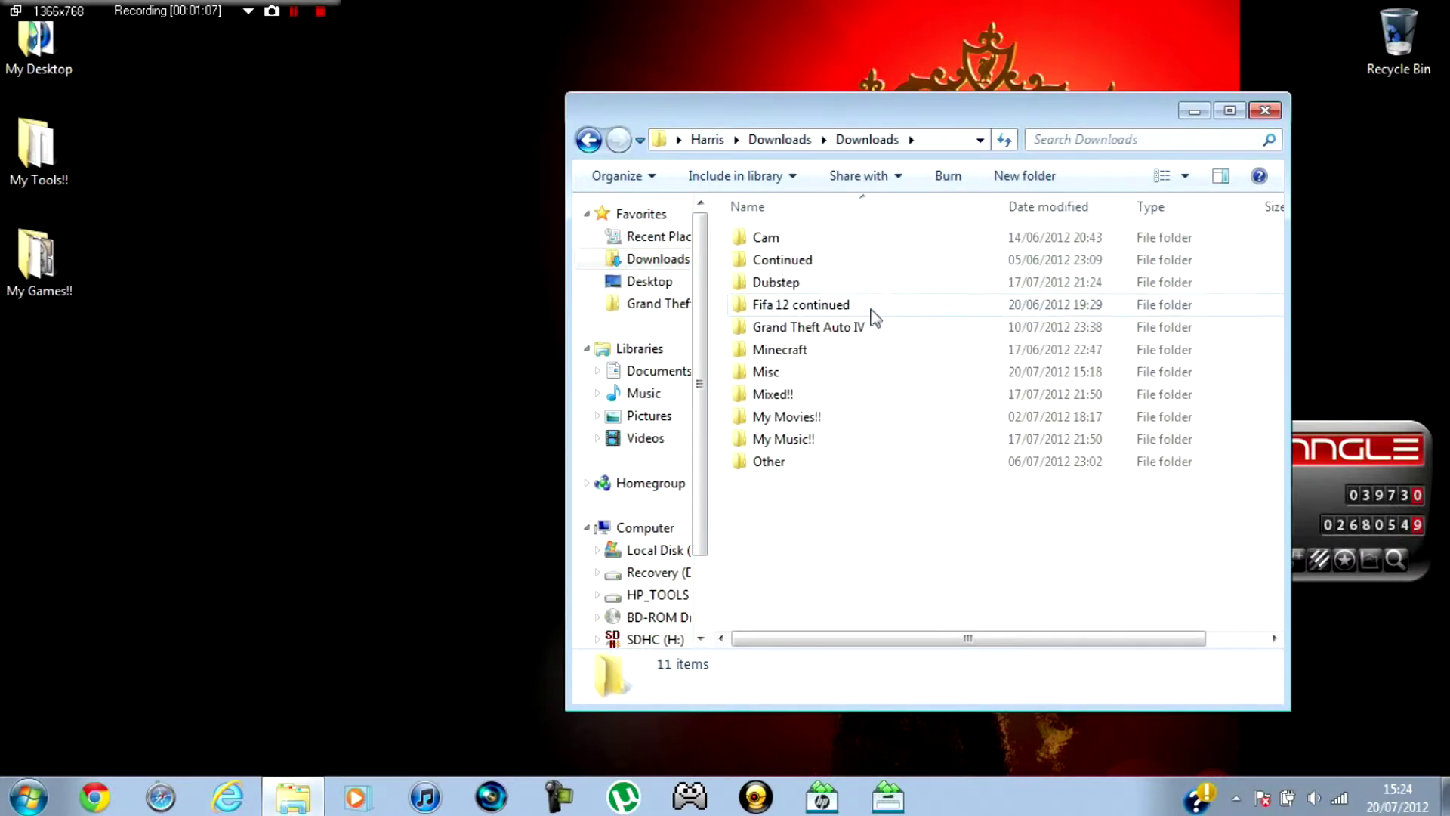
double_click(852, 349)
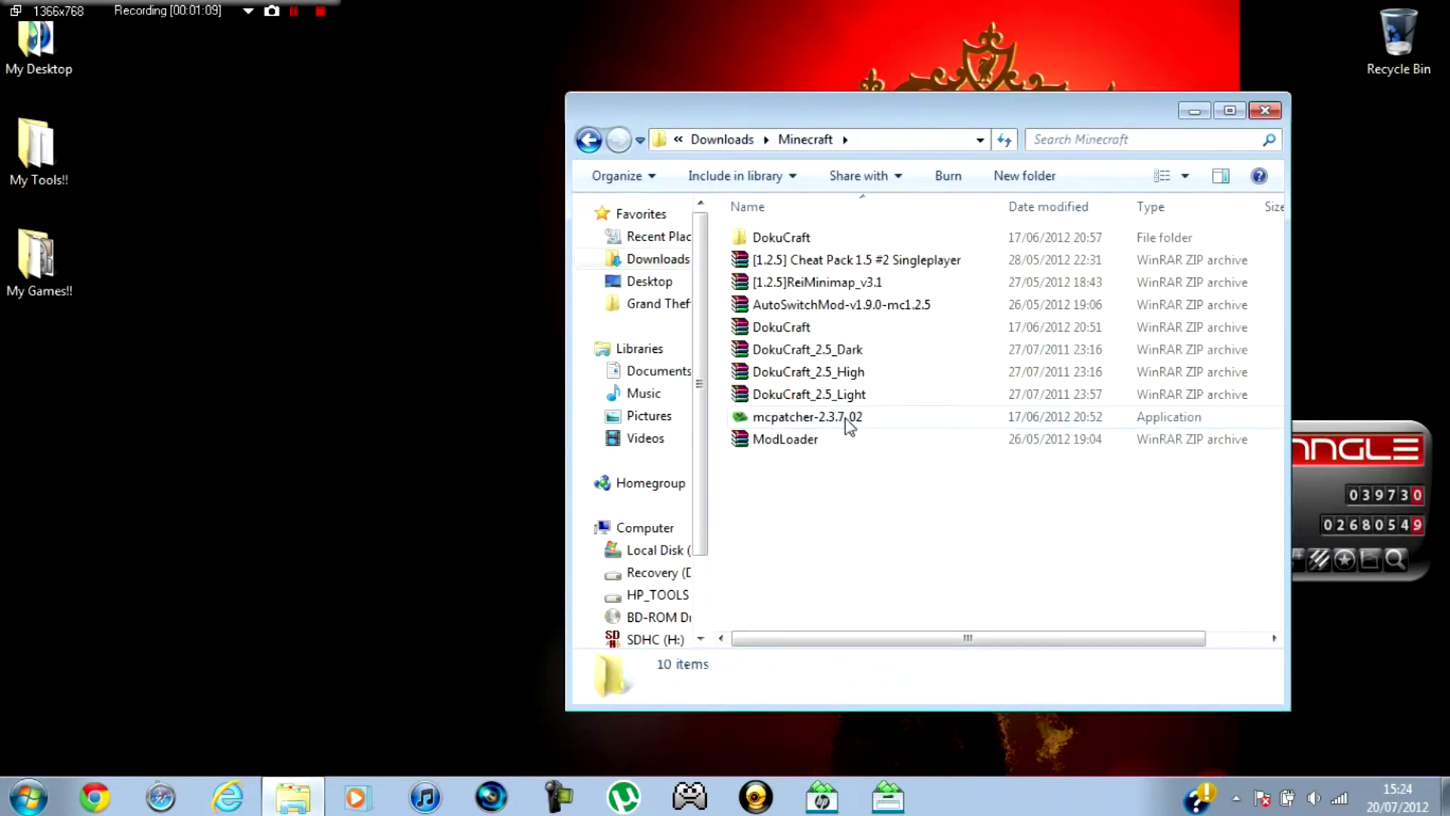
click(846, 418)
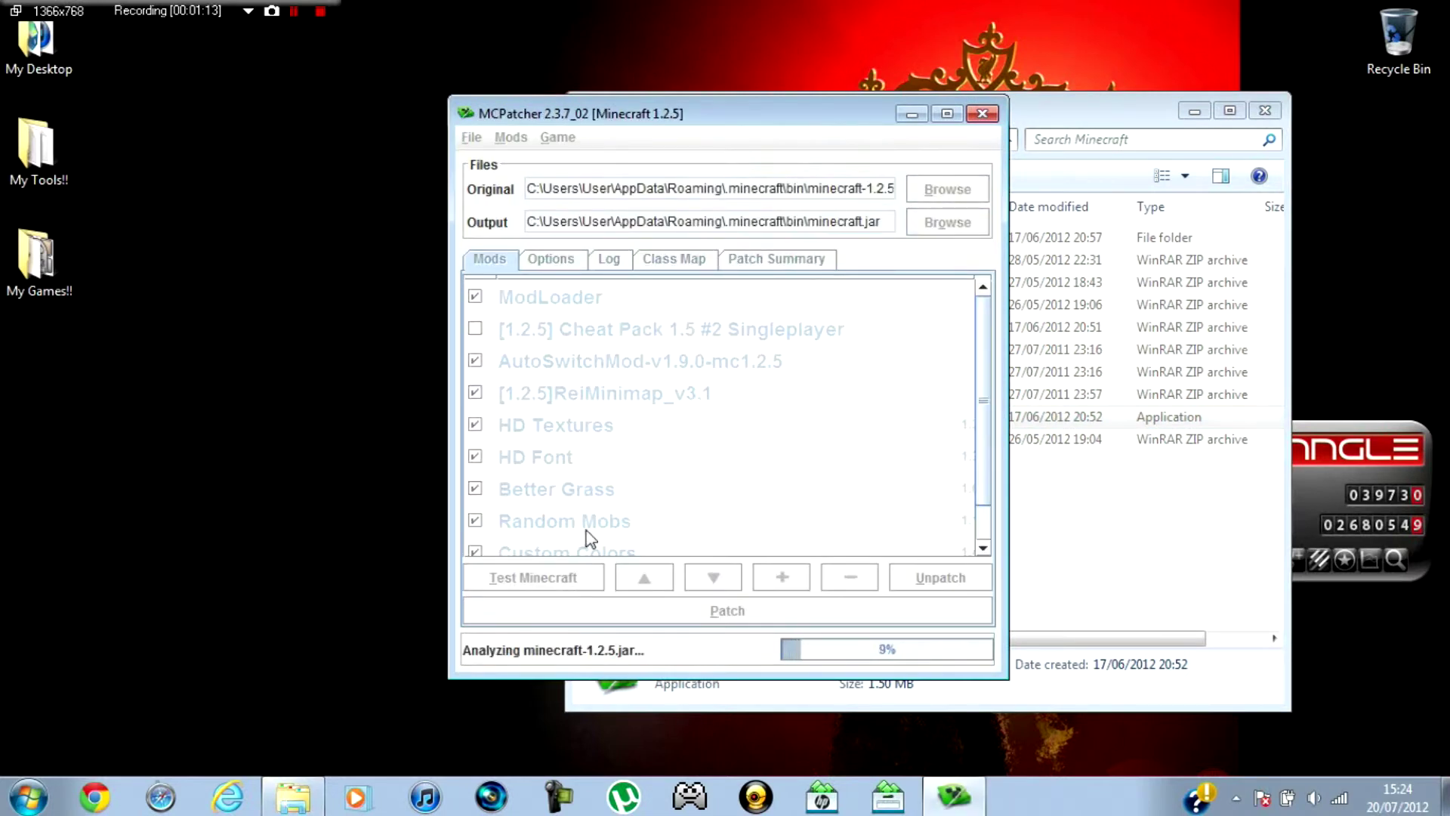
- Add [1.2.5]ReiMinimap_v3.1.zip as a mod, patch minecraft.jar, and close MCPatcher
scroll(499, 461, down, 1)
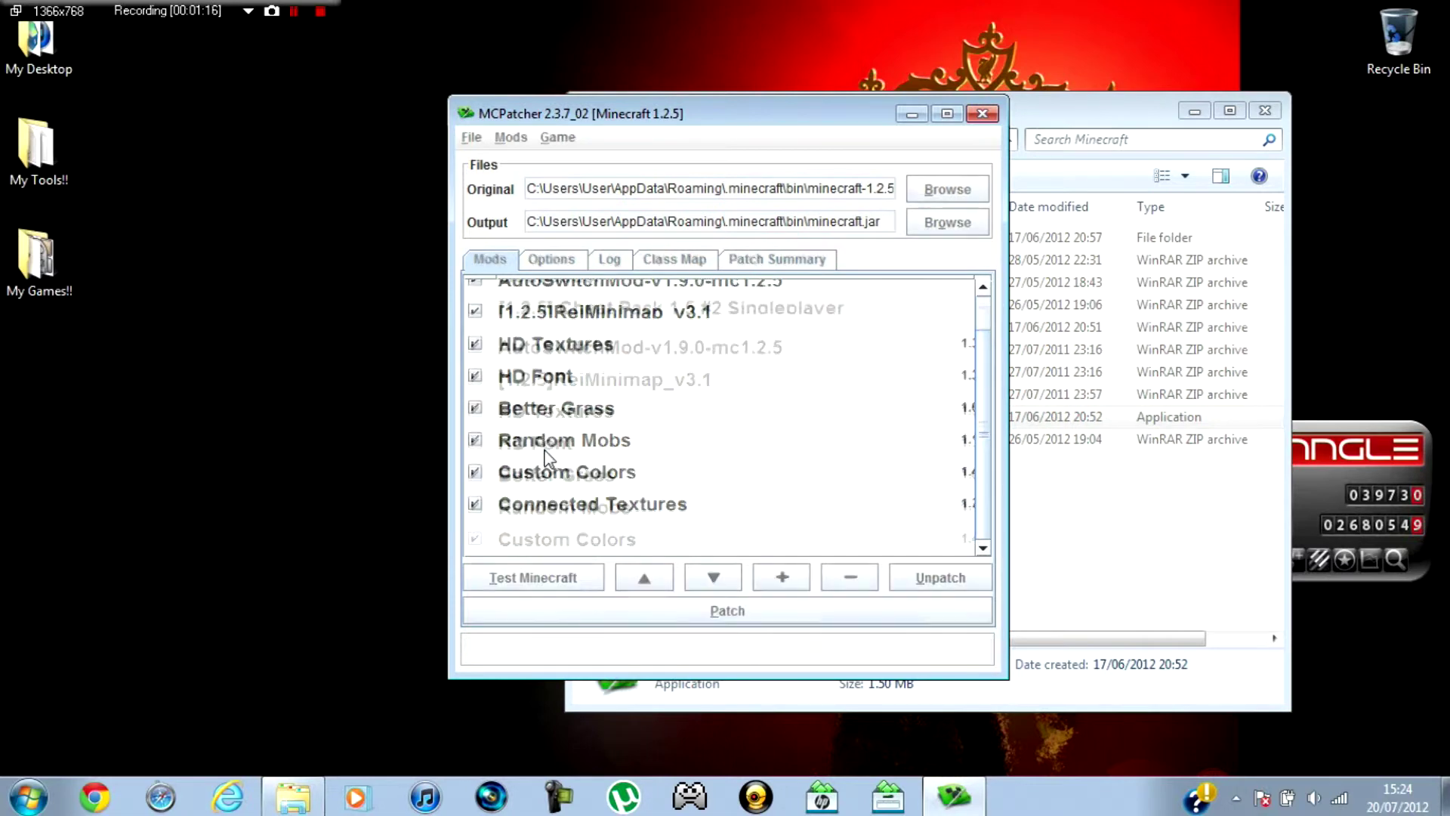
scroll(556, 521, down, 1)
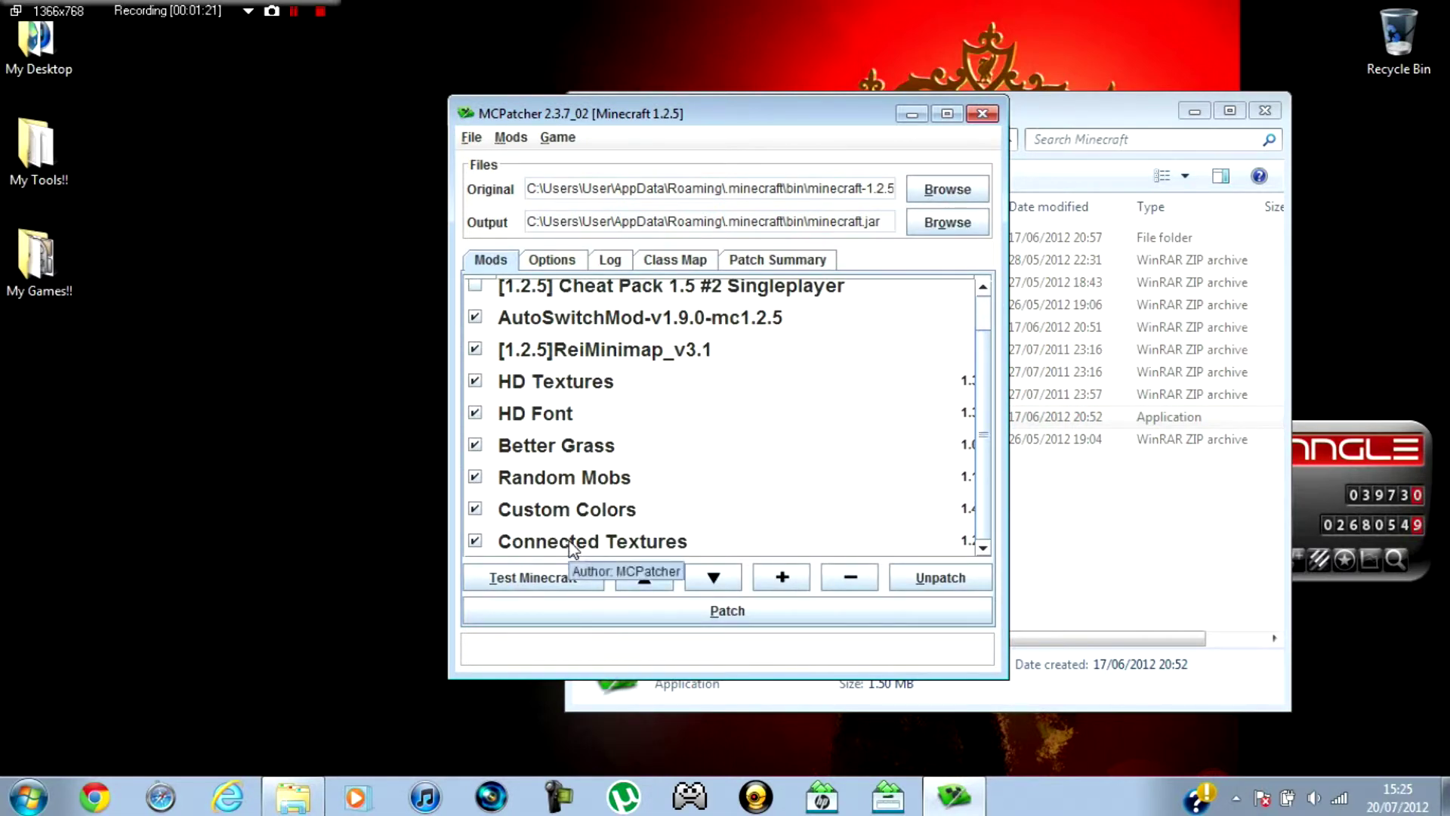
scroll(570, 546, up, 1)
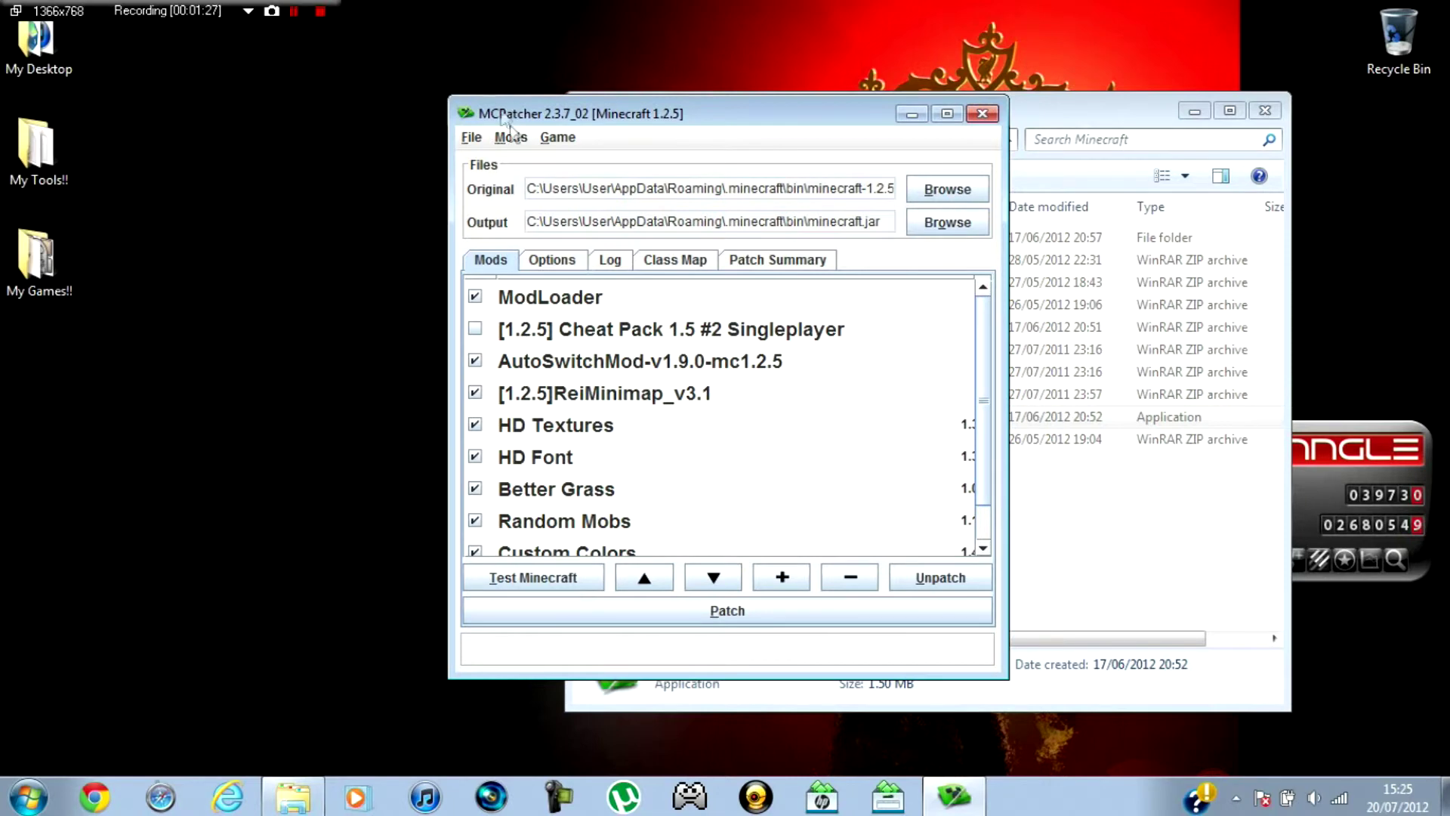
click(511, 138)
click(528, 164)
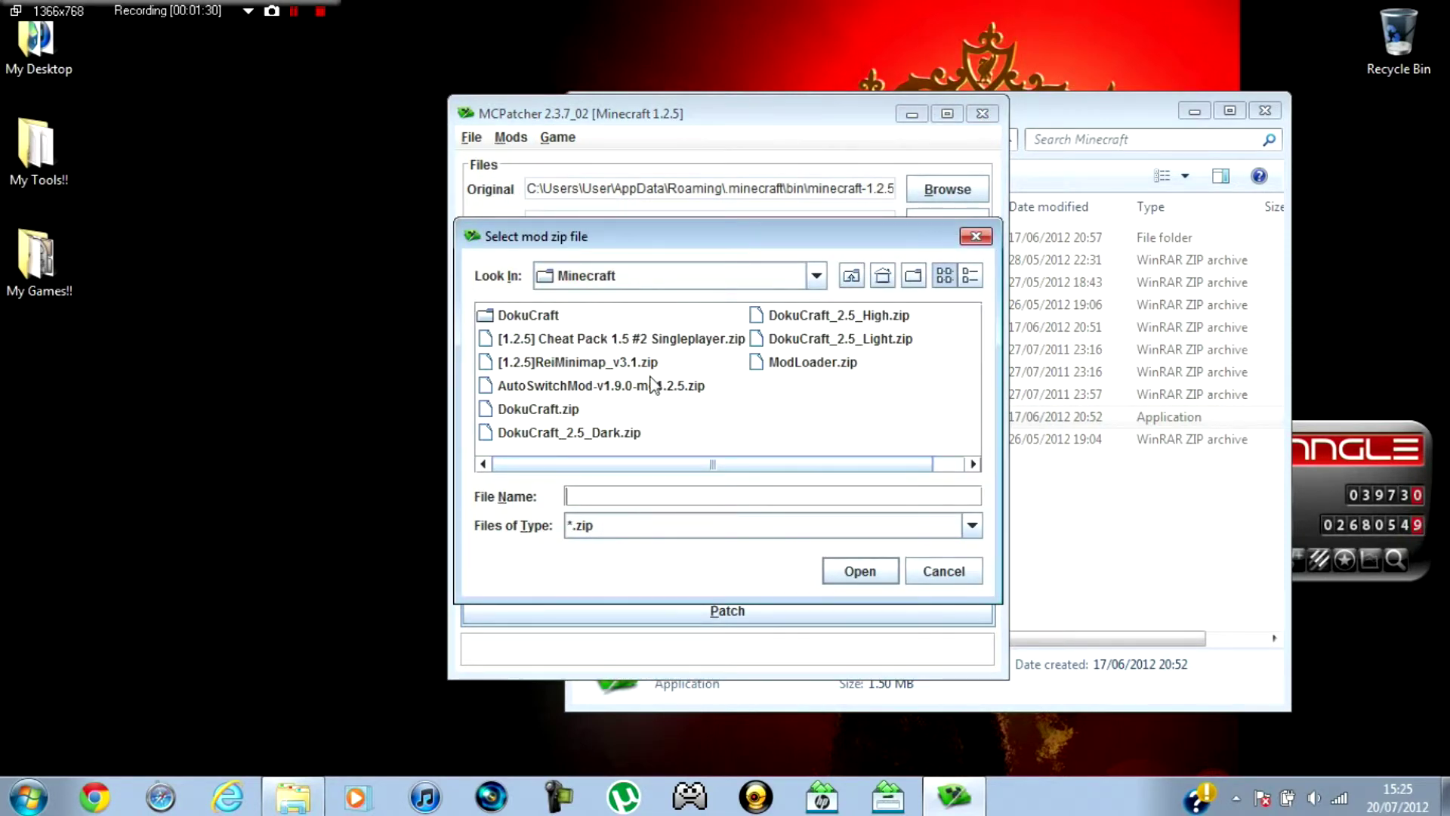
click(577, 364)
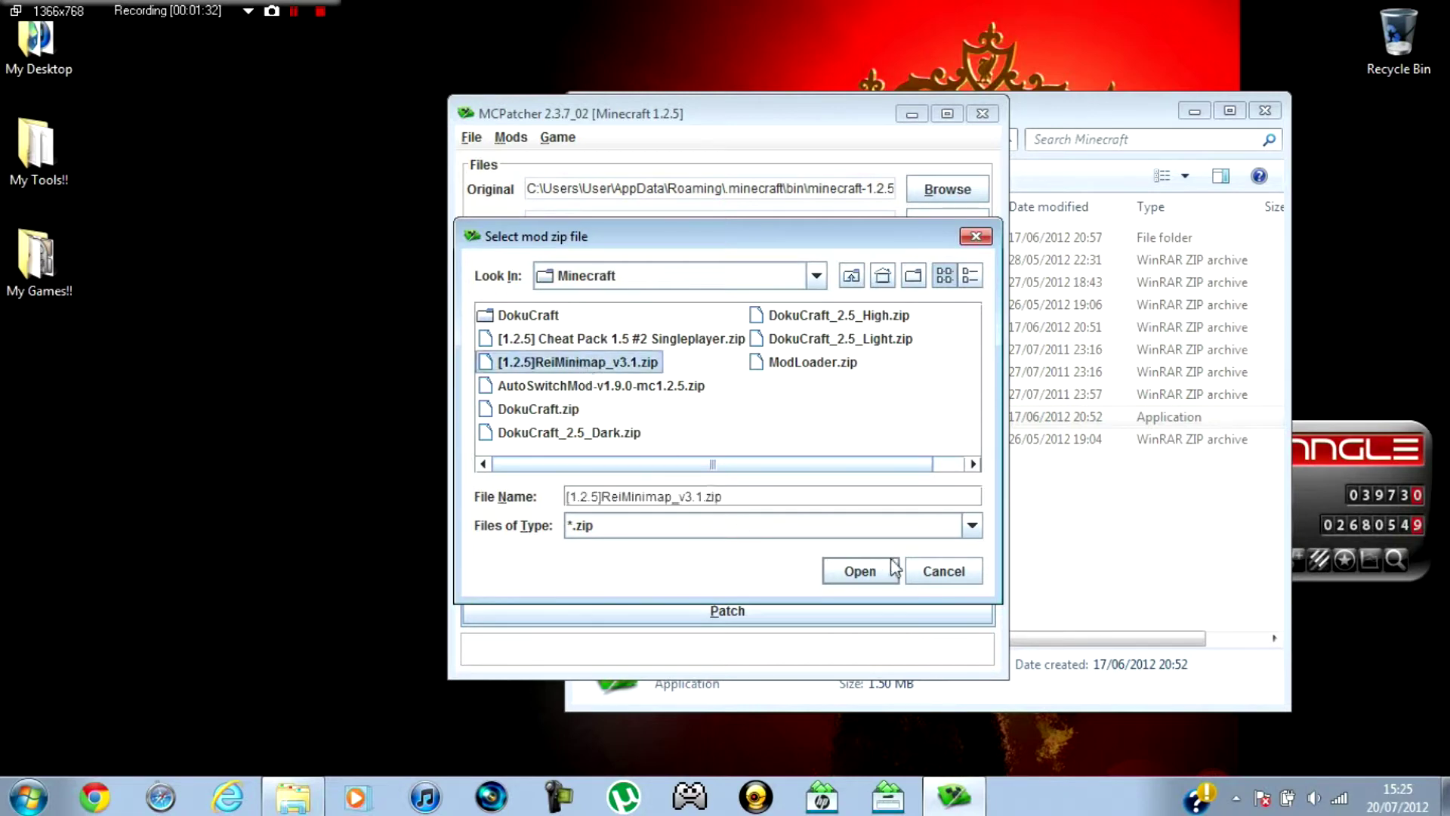
click(857, 573)
click(788, 613)
click(837, 642)
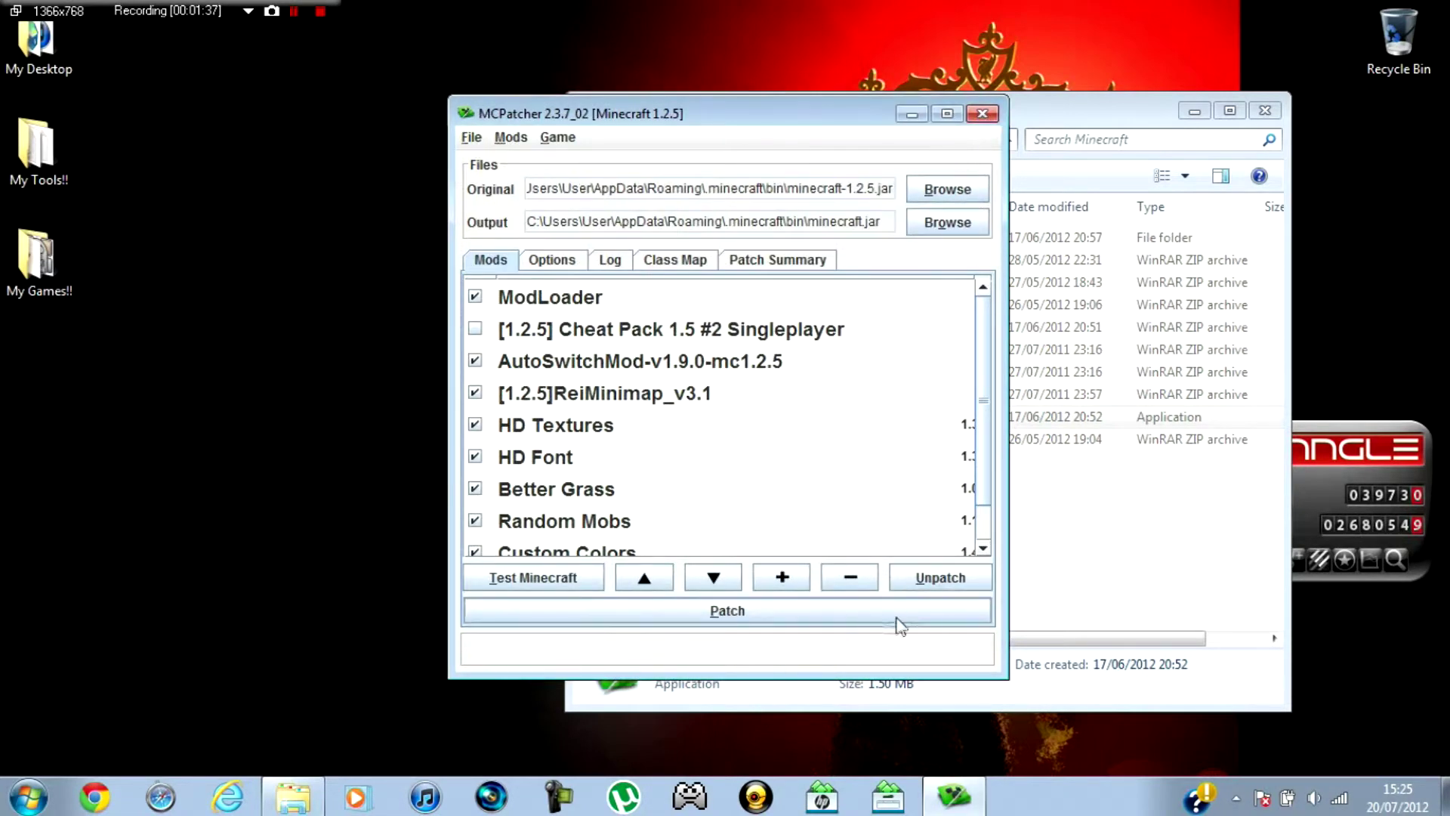
click(846, 614)
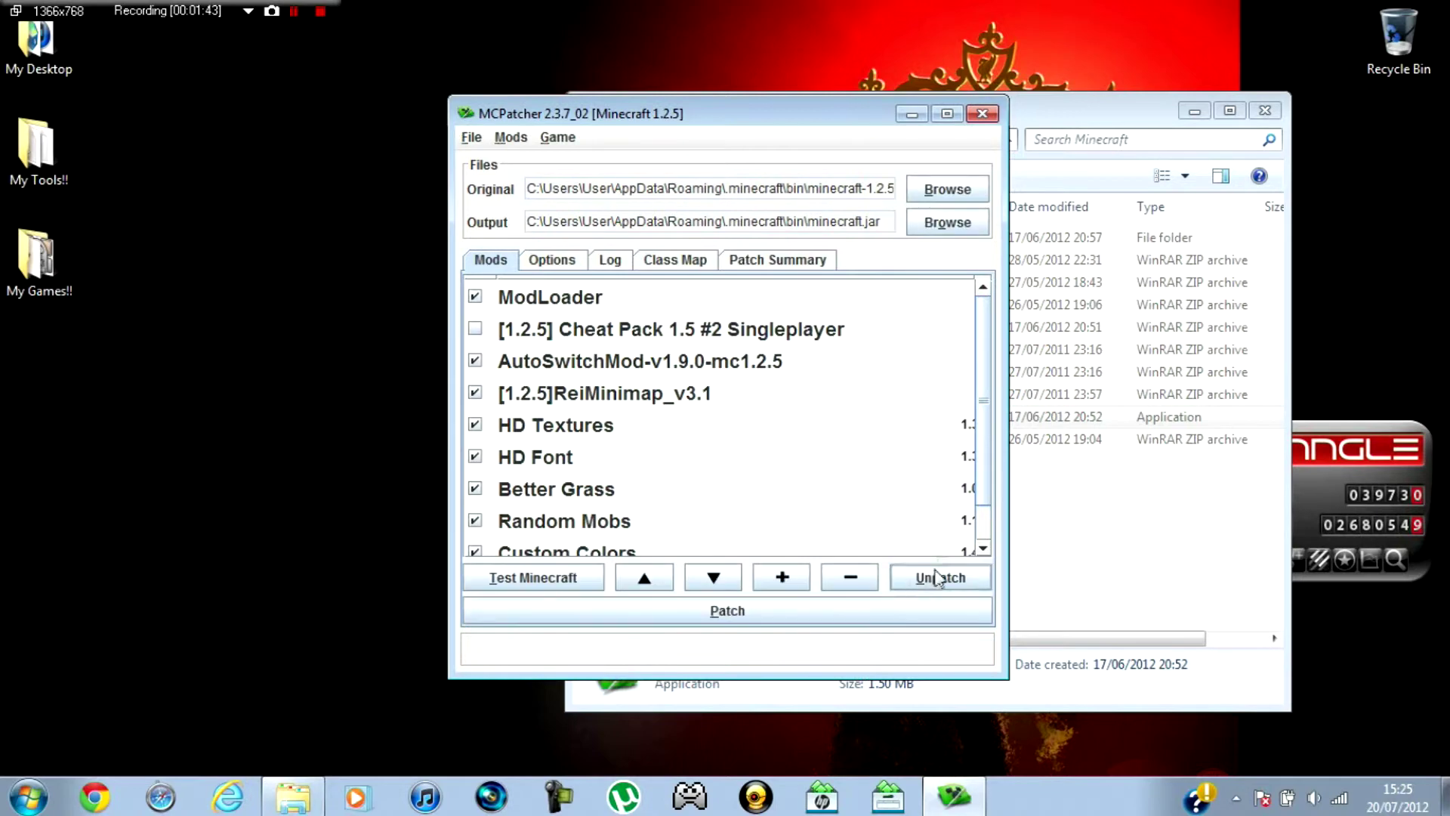
click(982, 114)
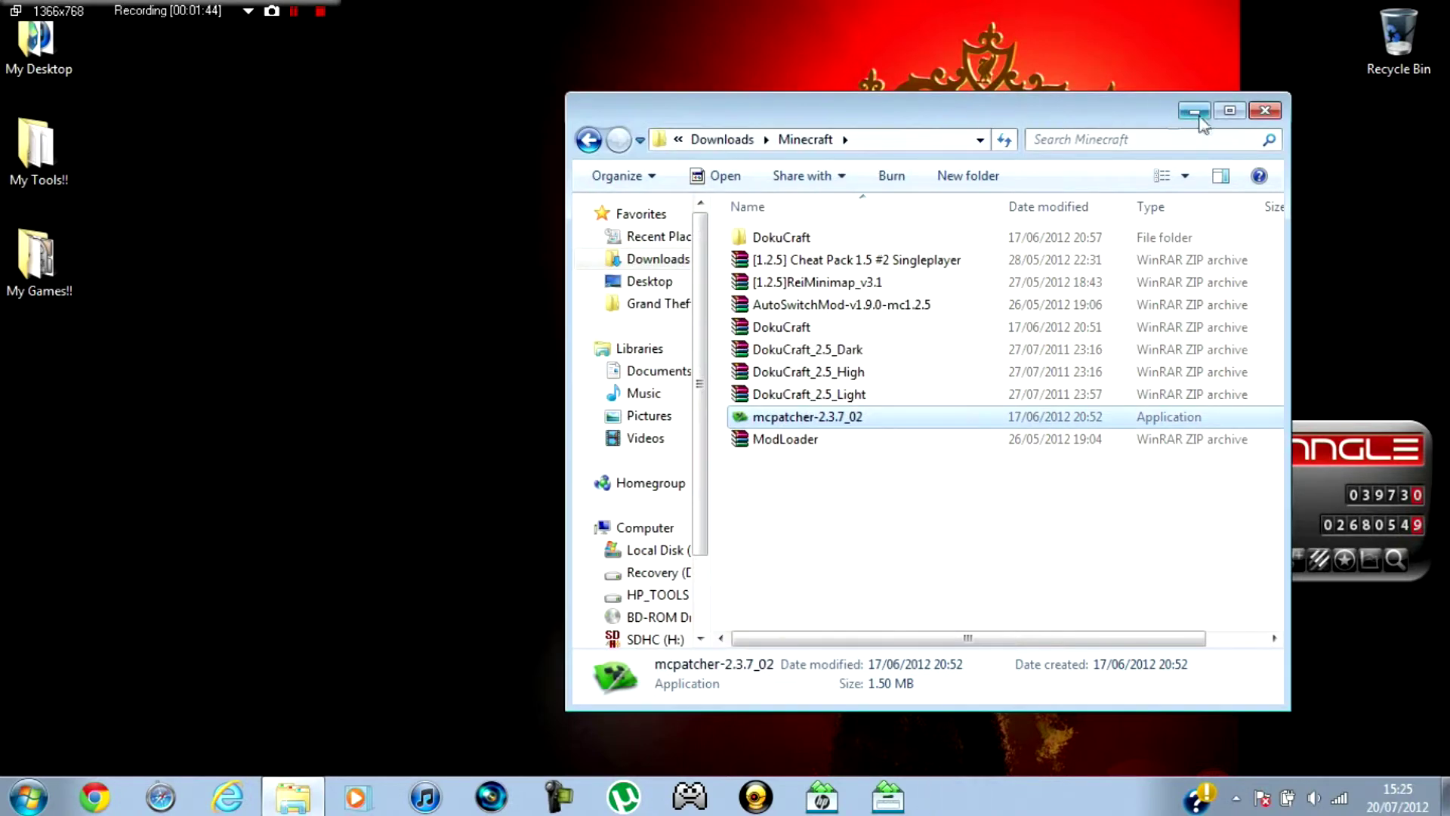
- Close the Minecraft folder window and refresh the desktop
click(1274, 115)
right_click(1078, 221)
click(1122, 286)
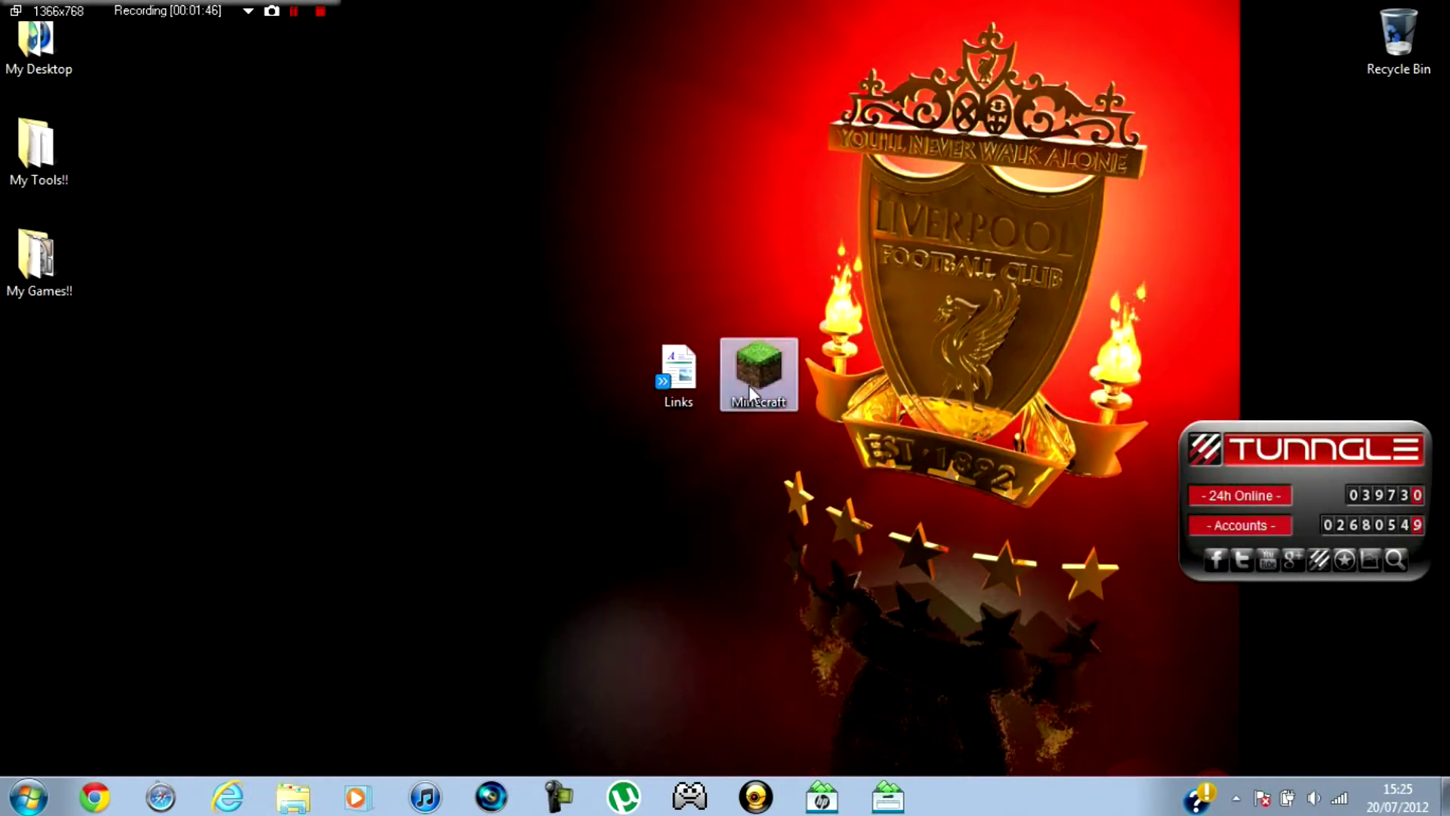
- Launch Minecraft, log in, and load the top Singleplayer world, Harris
double_click(778, 406)
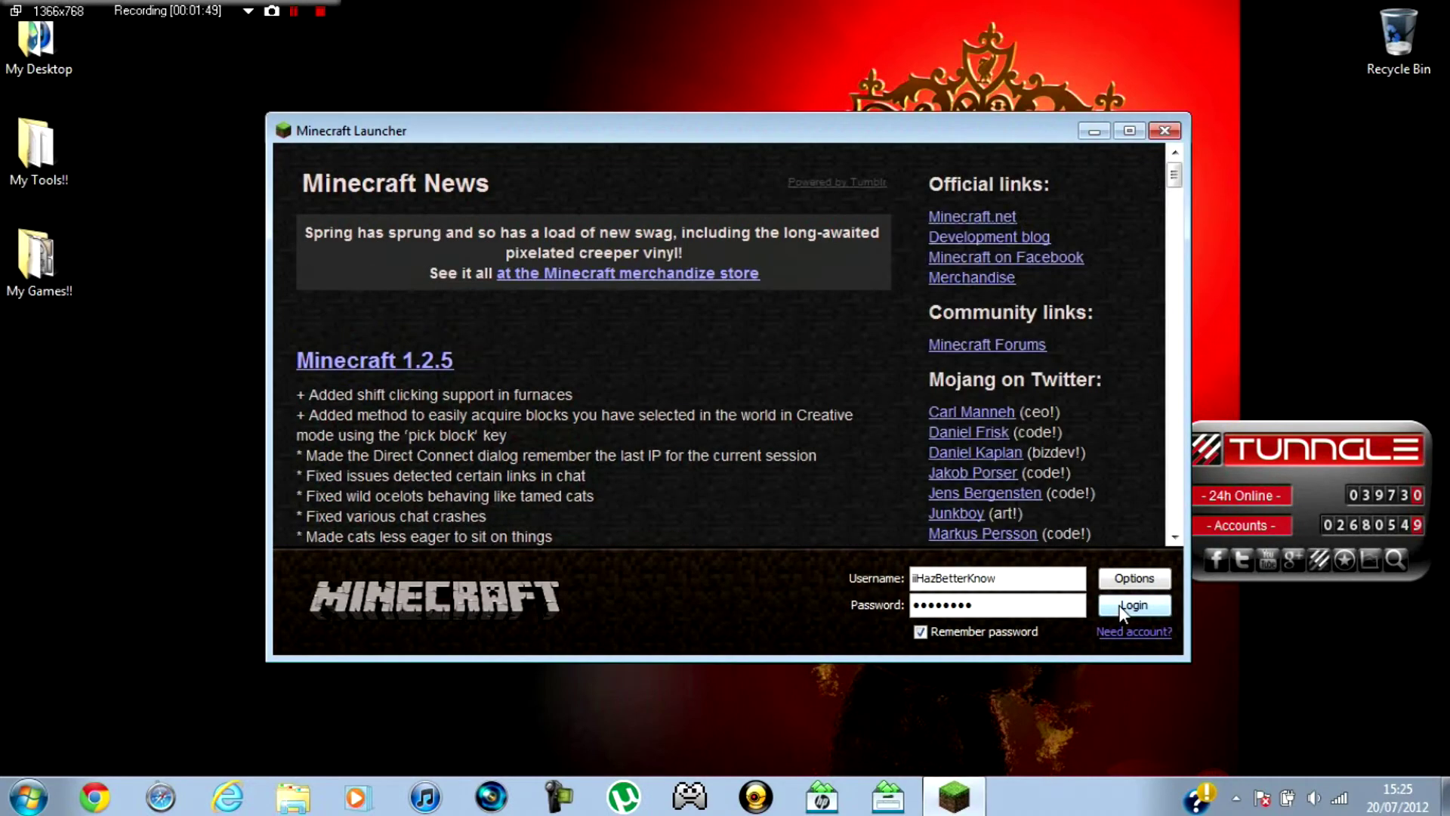
click(1118, 606)
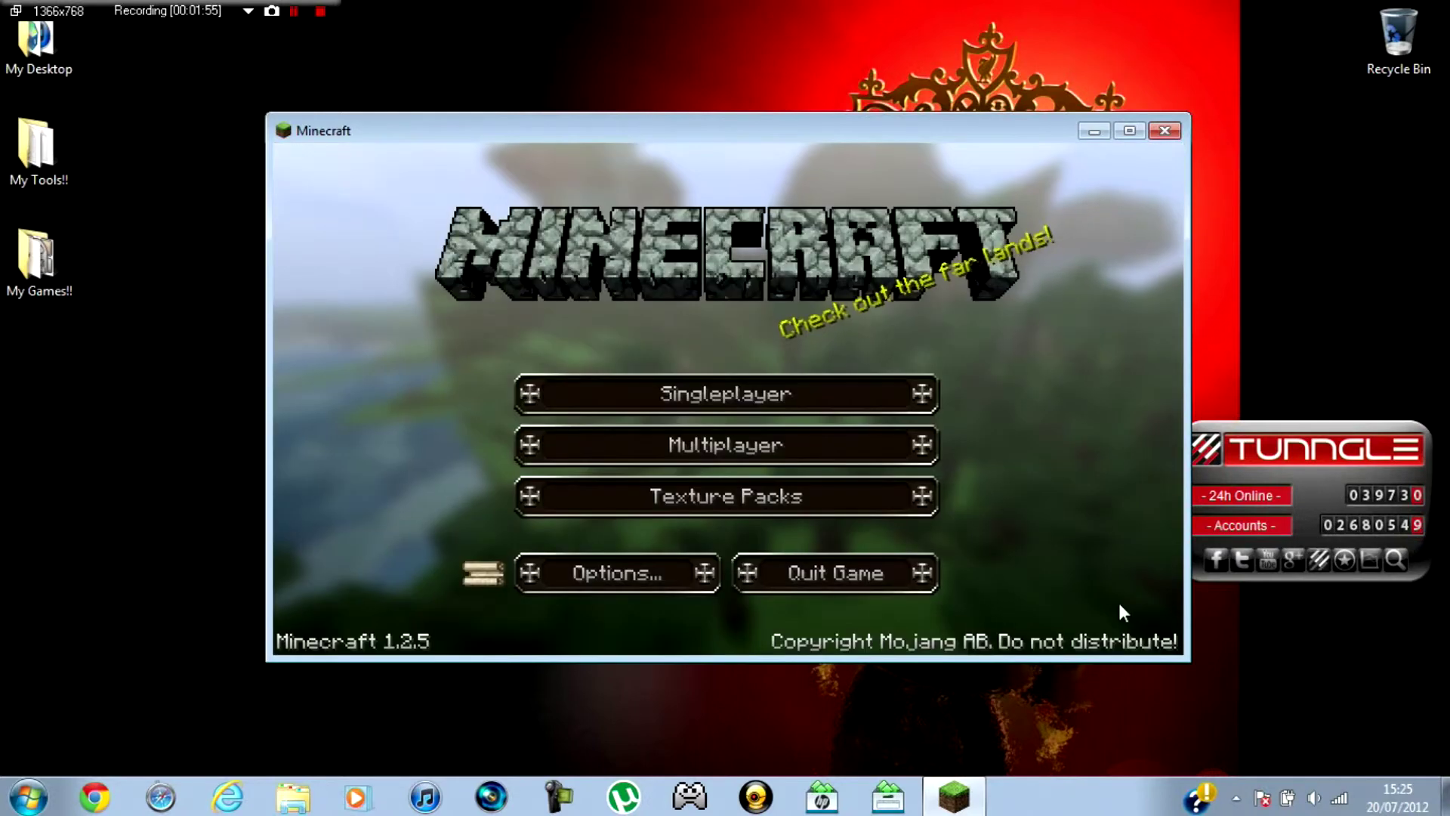
click(751, 399)
click(591, 301)
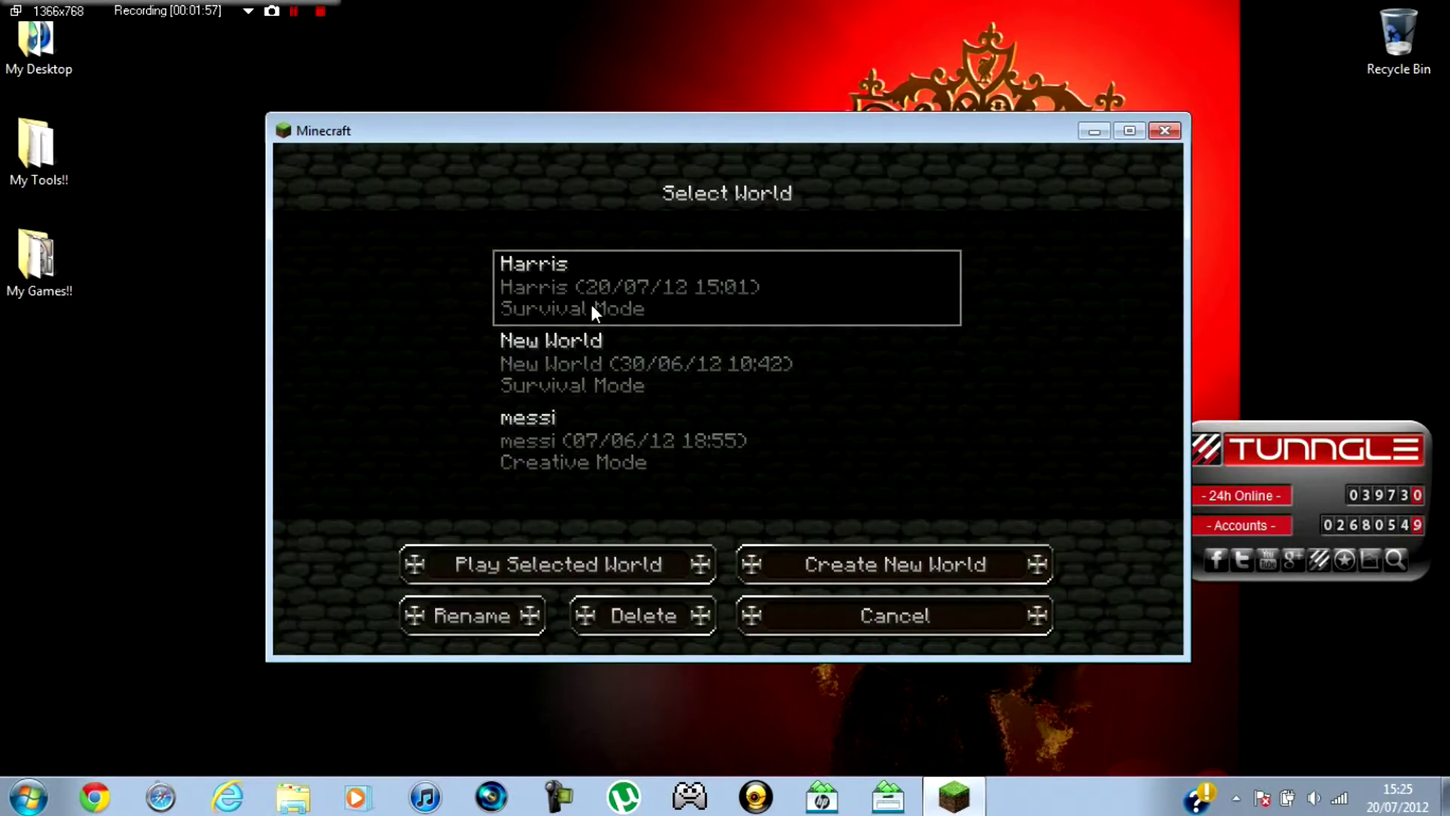
click(590, 301)
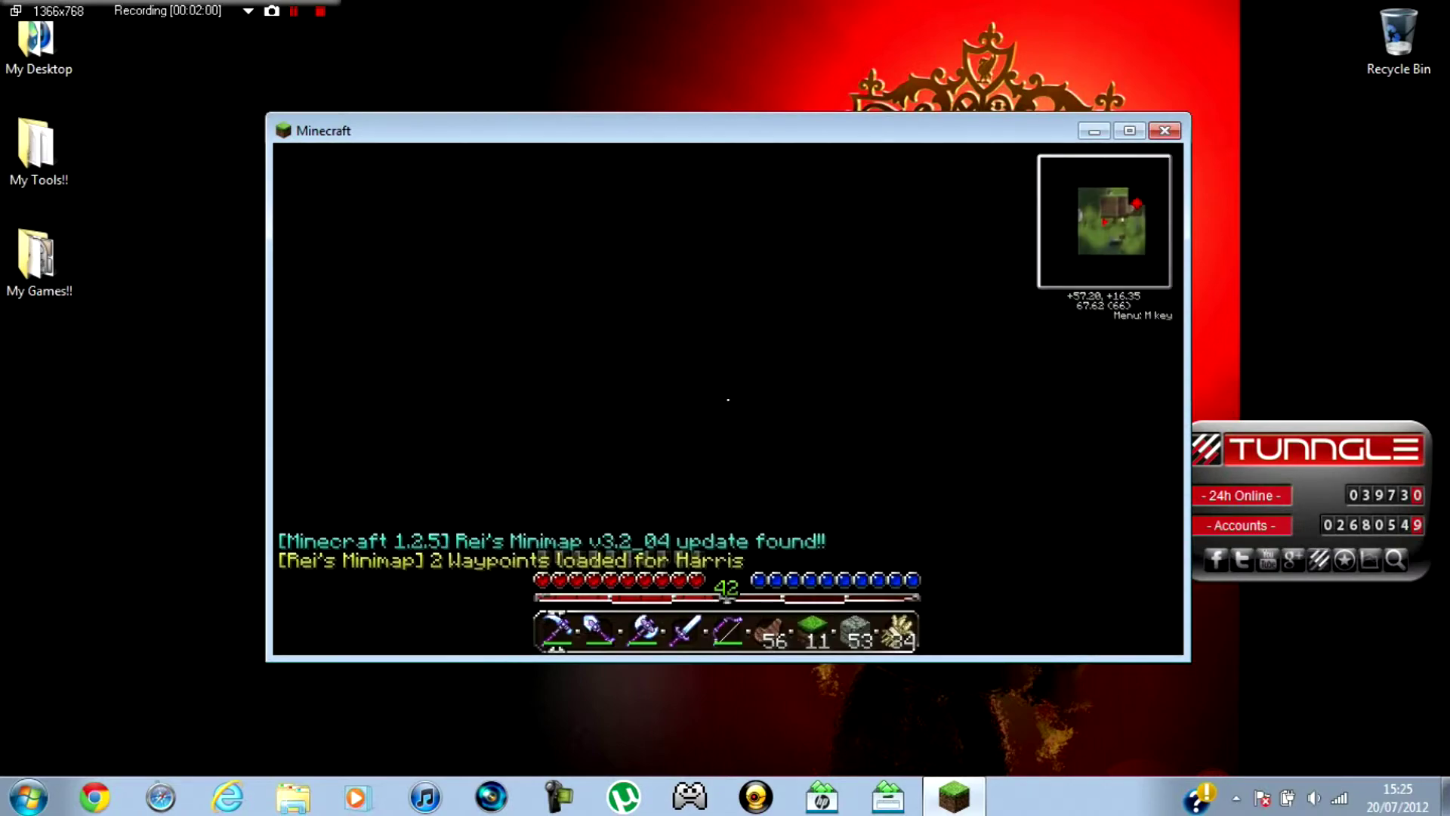
- Look over the grassland and walk toward the wooden house
key(w)
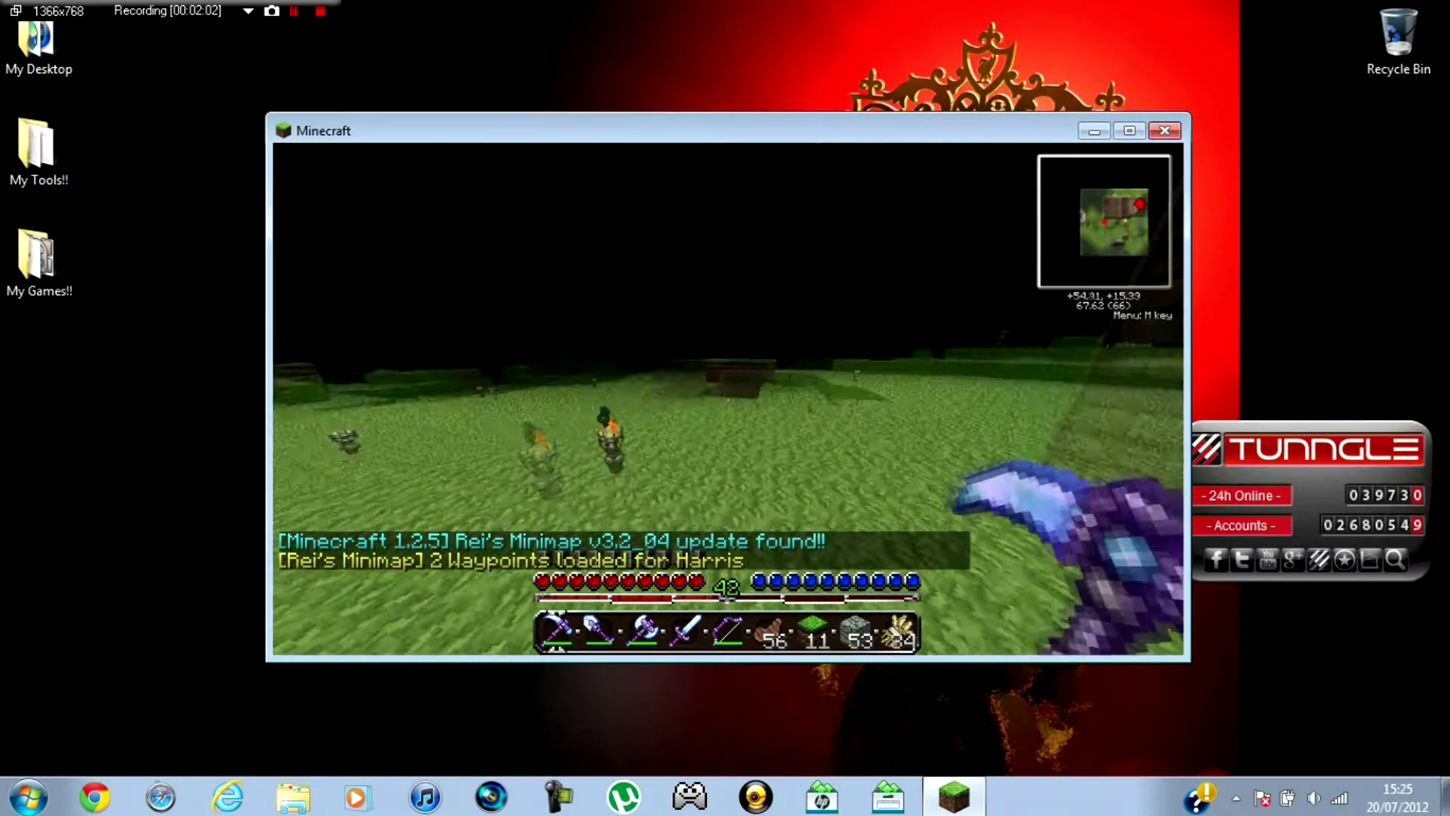
key(w)
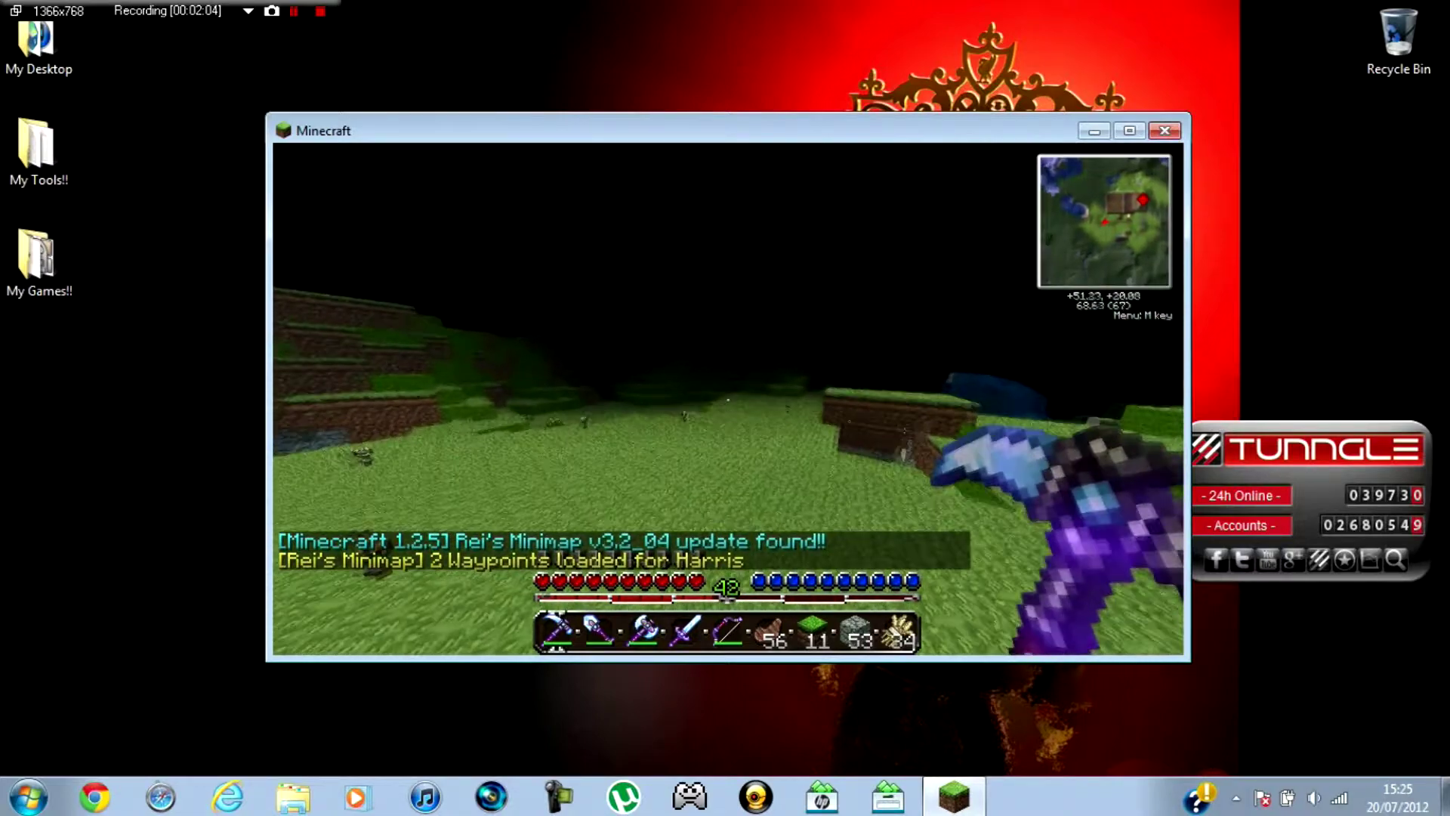
key(w)
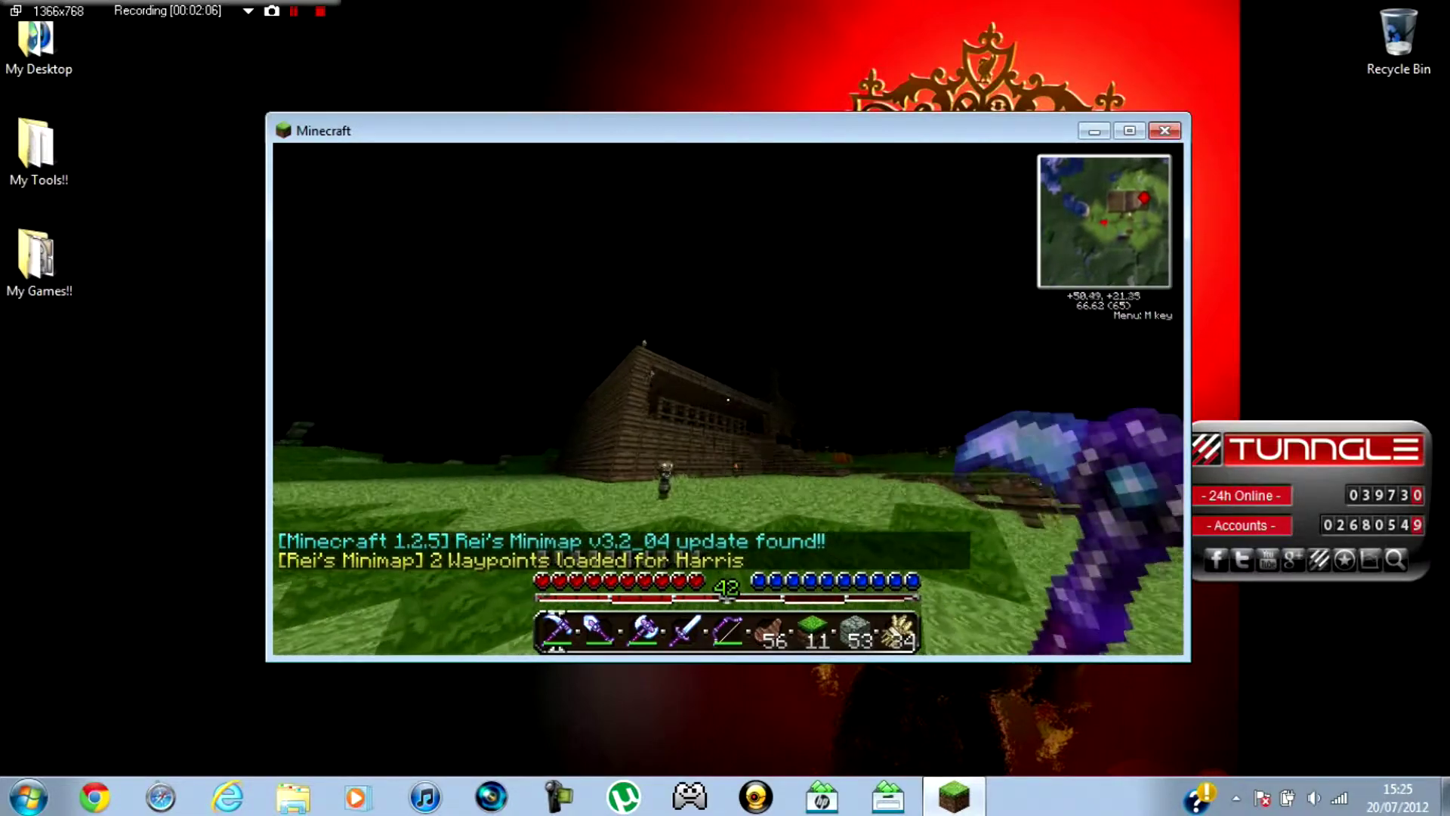
key(w)
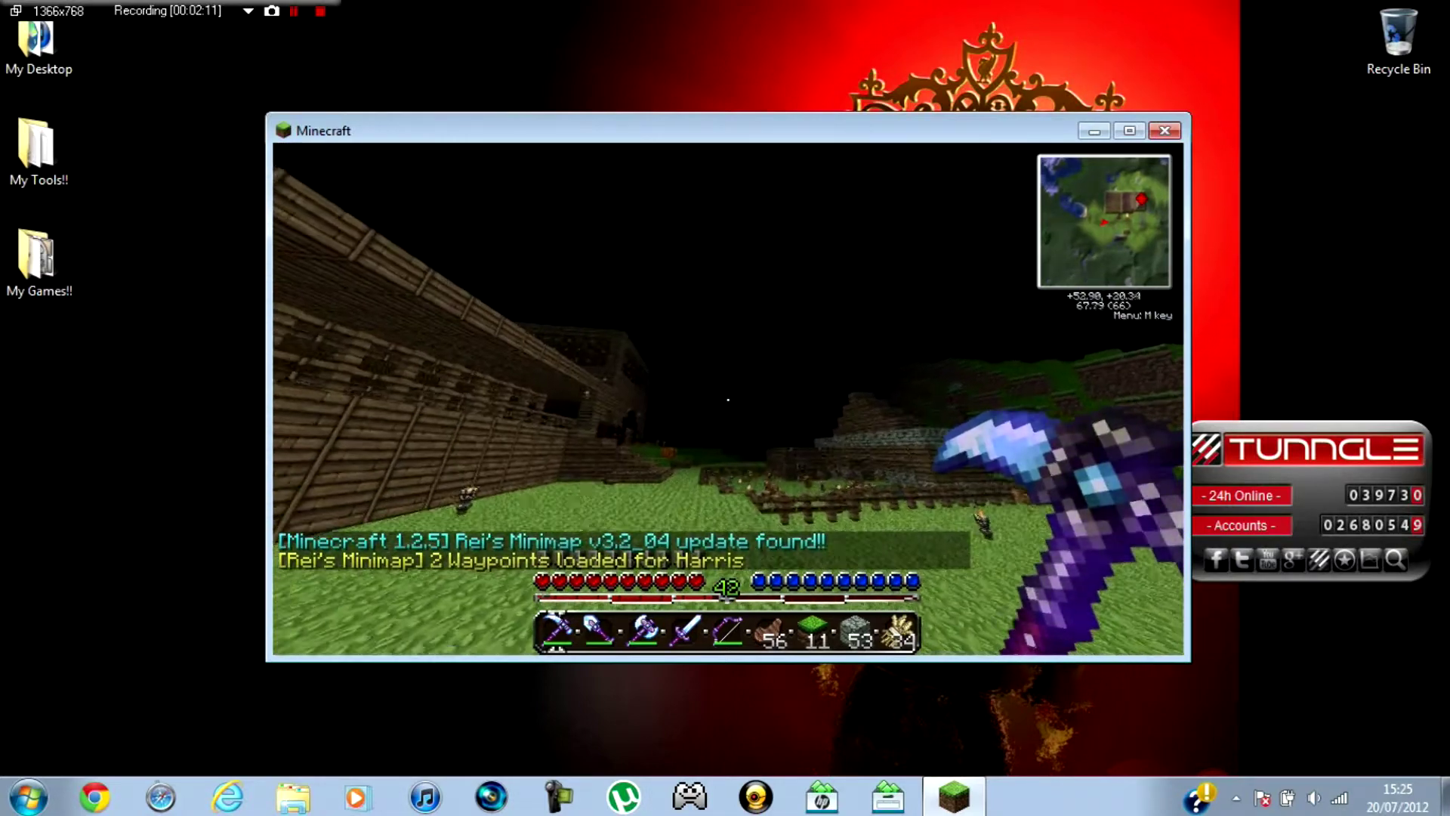
- Maximize the game window, resume play, and turn on the F3 debug overlay with profiler
key(Escape)
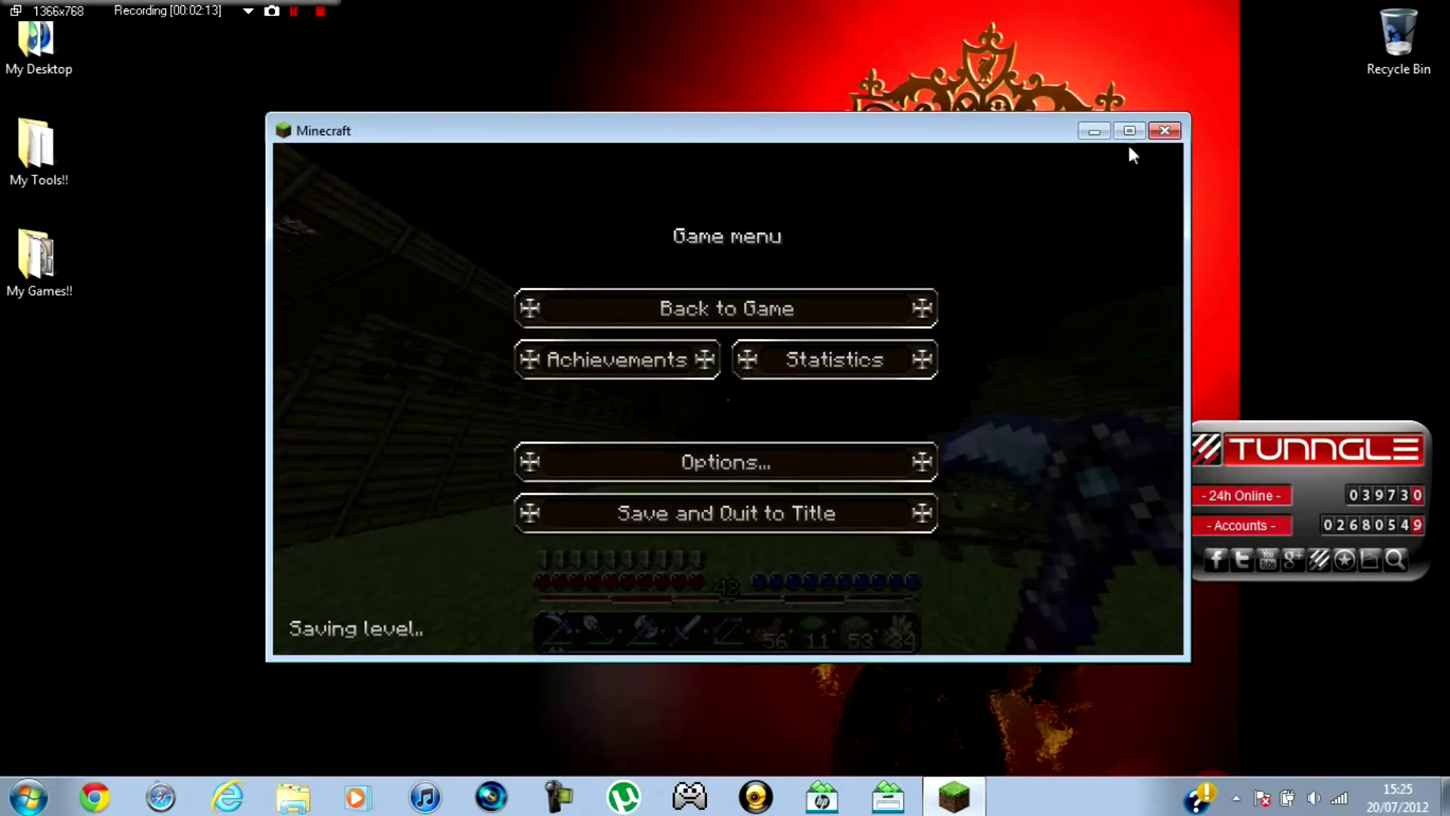
click(1129, 132)
click(793, 242)
key(s)
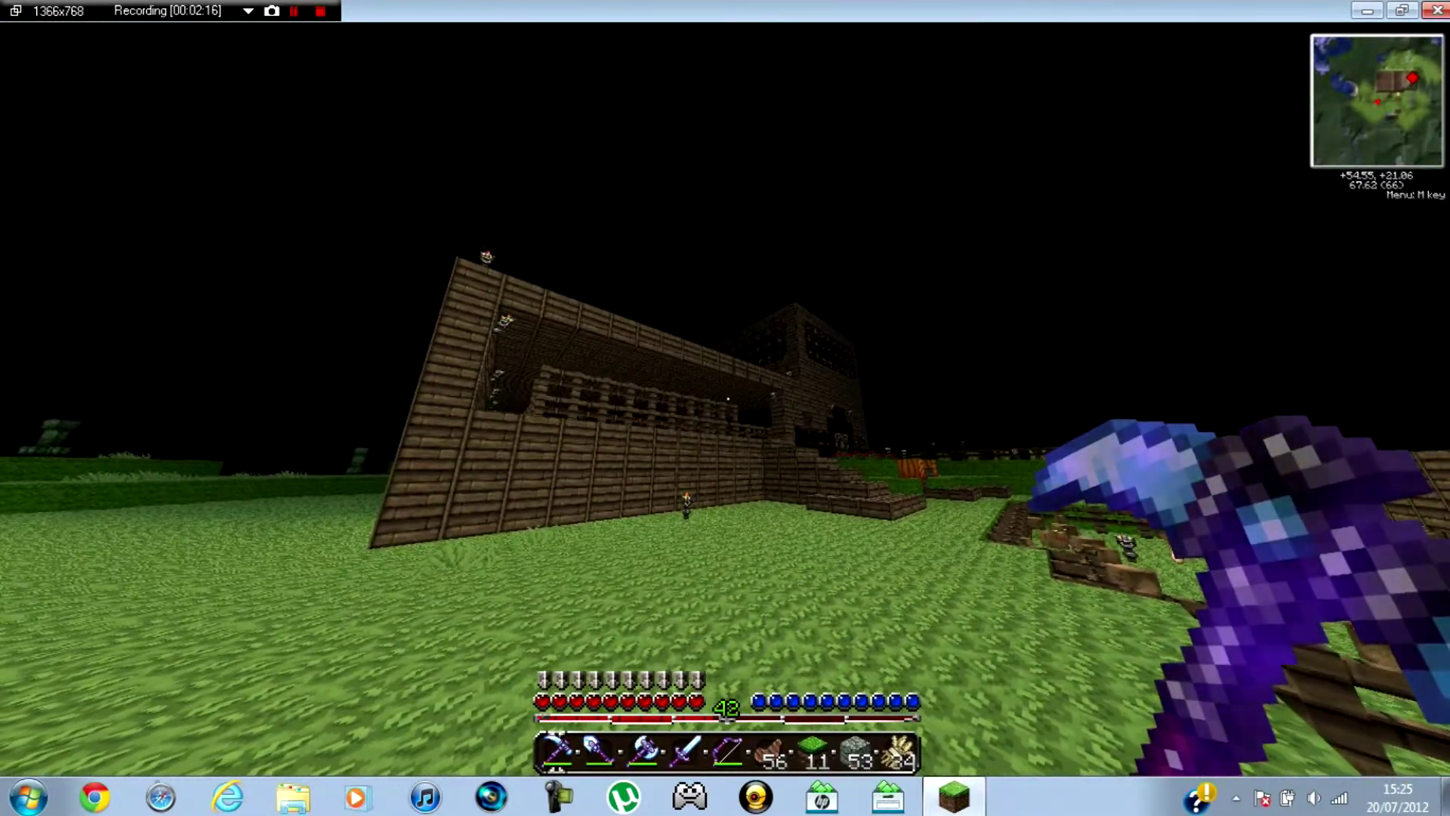
key(shift+F3)
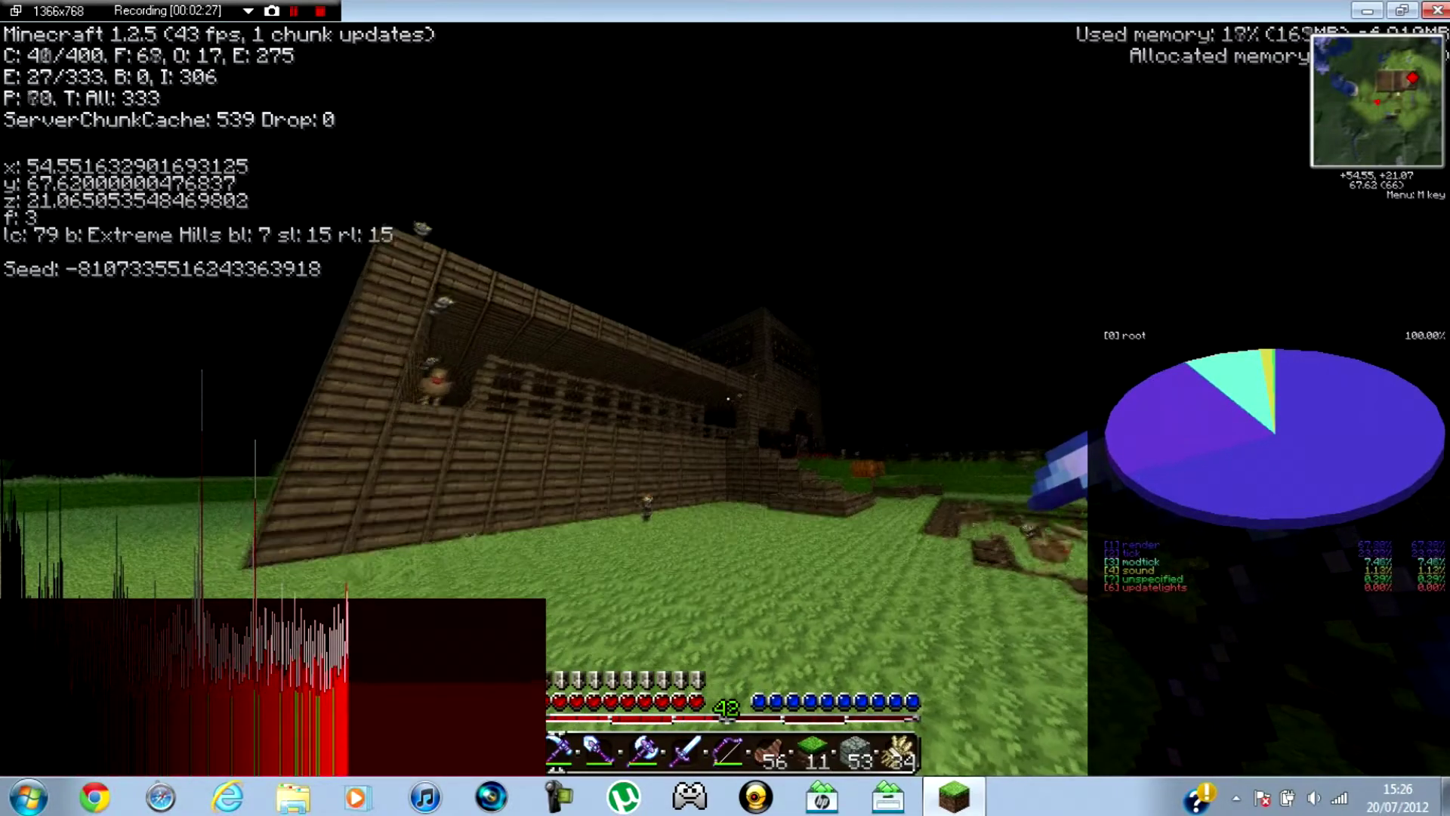
mouse_move(726, 408)
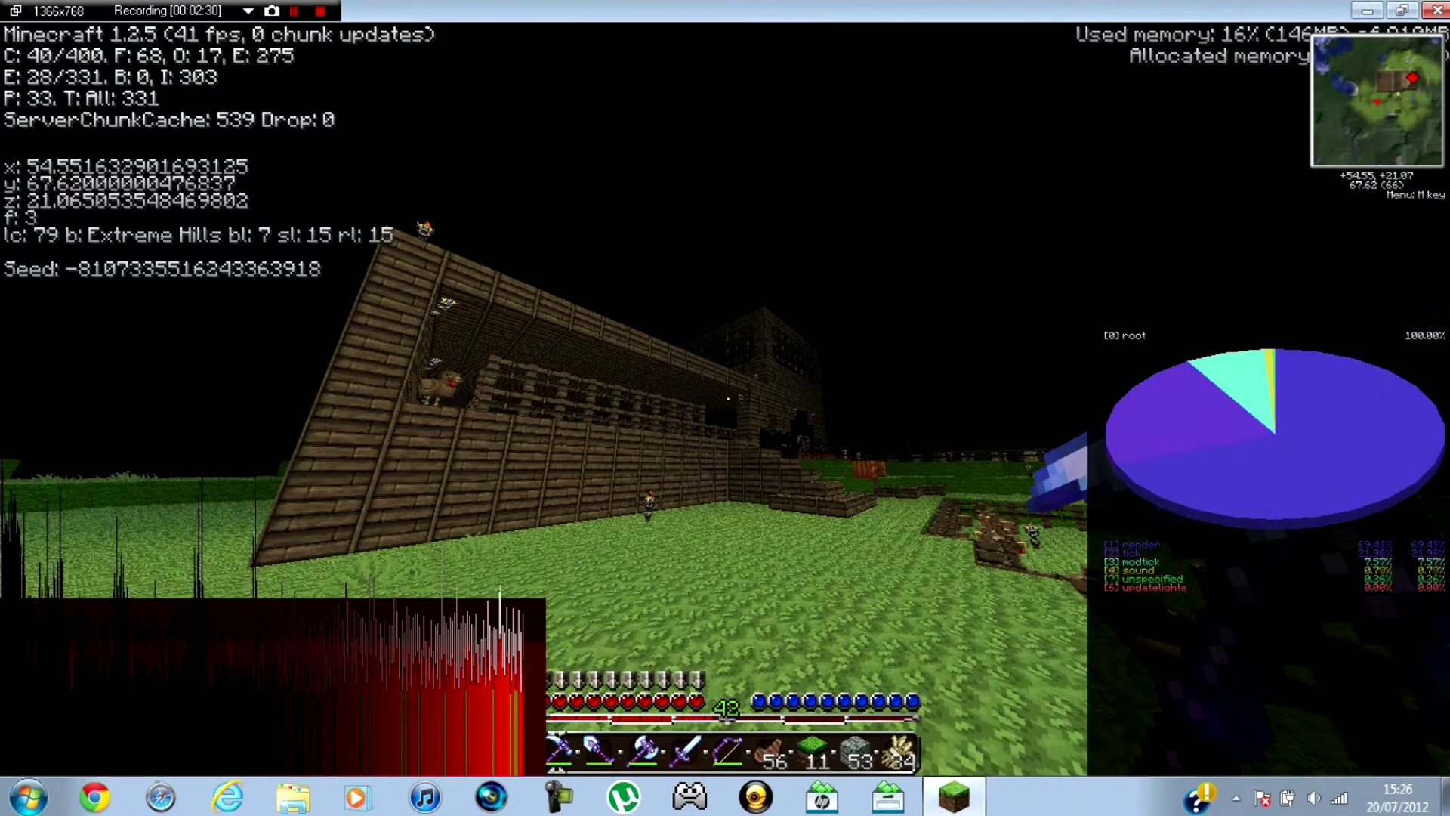
- Open Rei's Minimap menu with M, go to Waypoints, and start a new waypoint at 54, 67, 21
key(m)
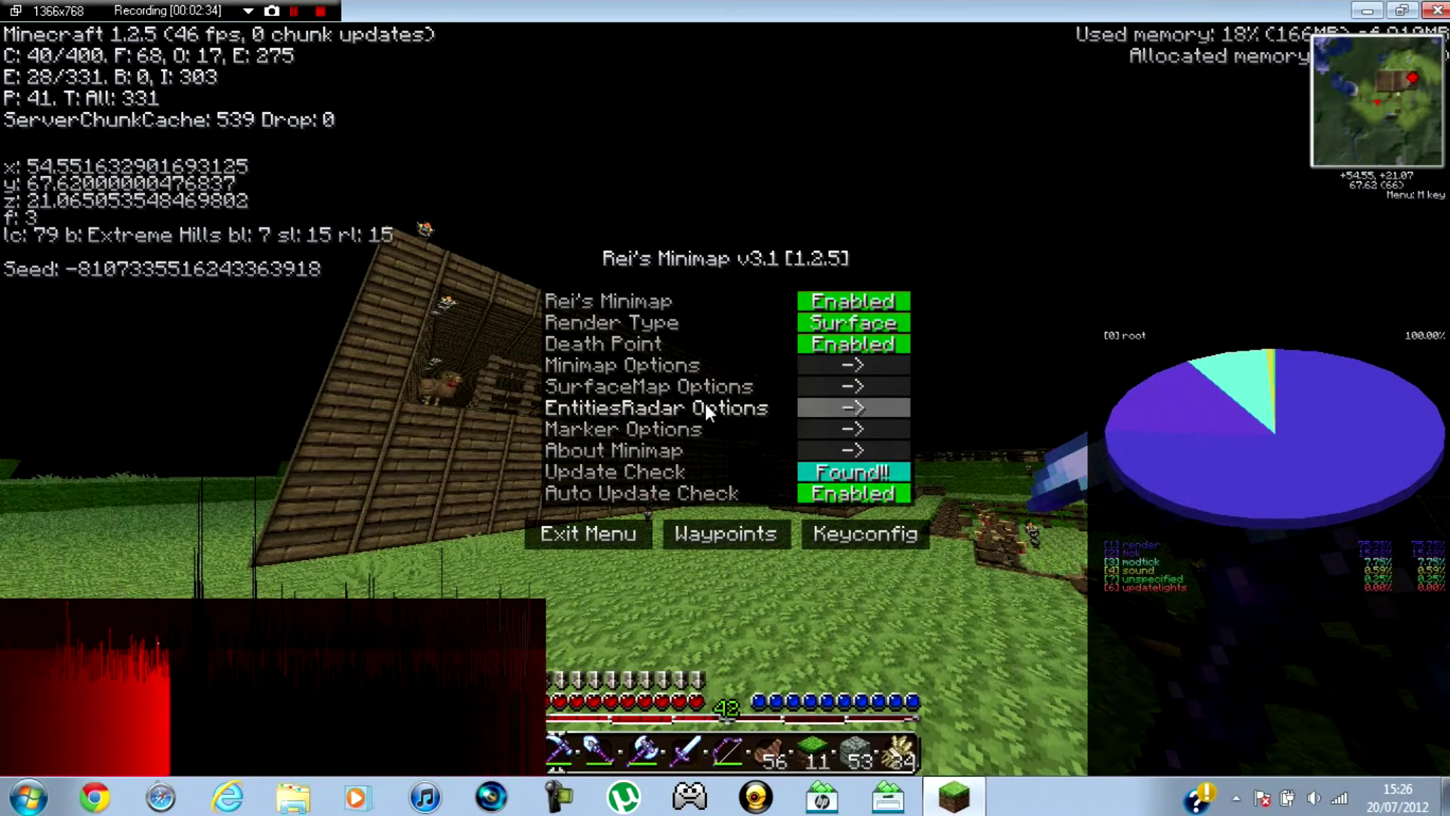
click(700, 537)
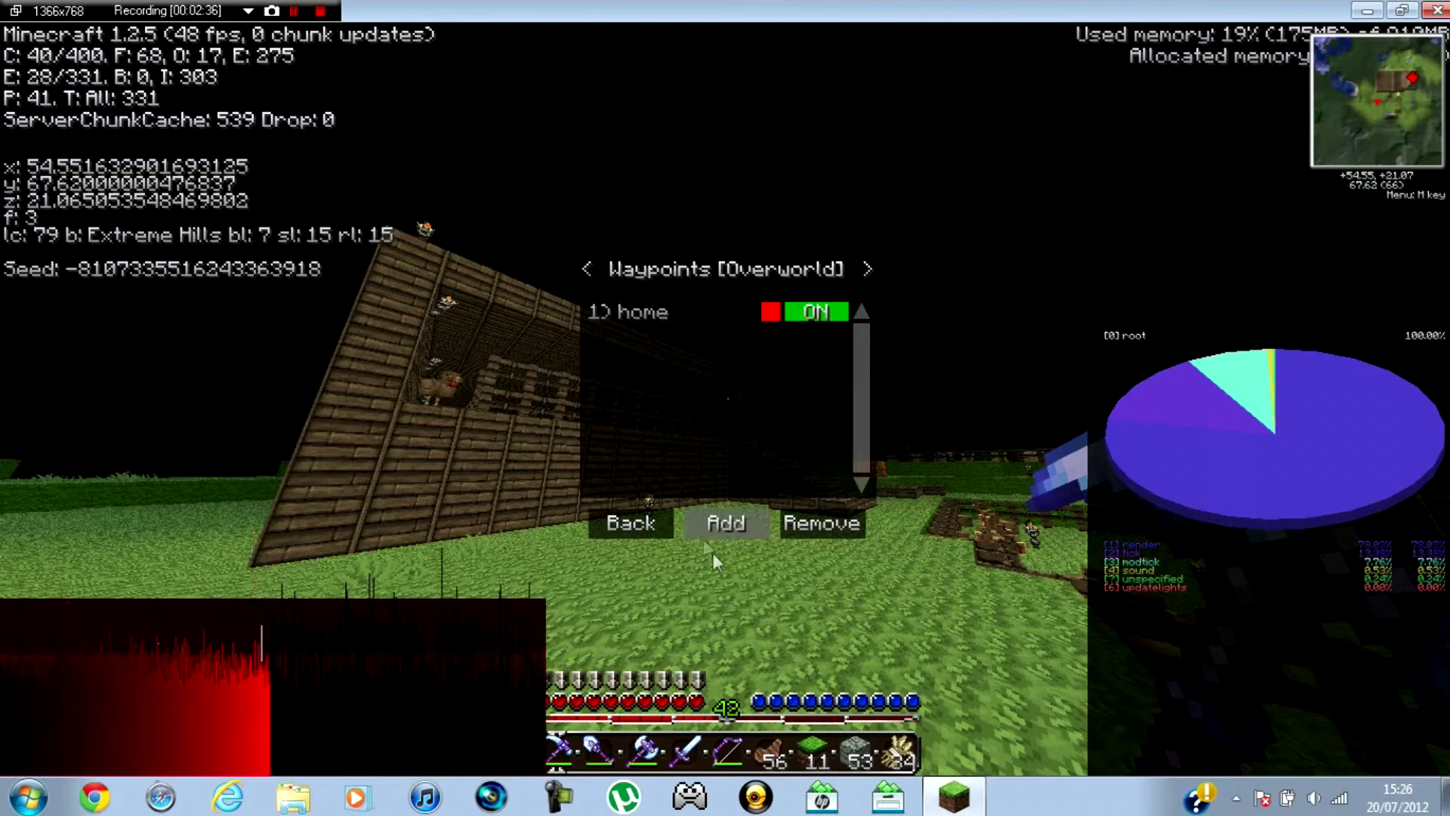
click(696, 526)
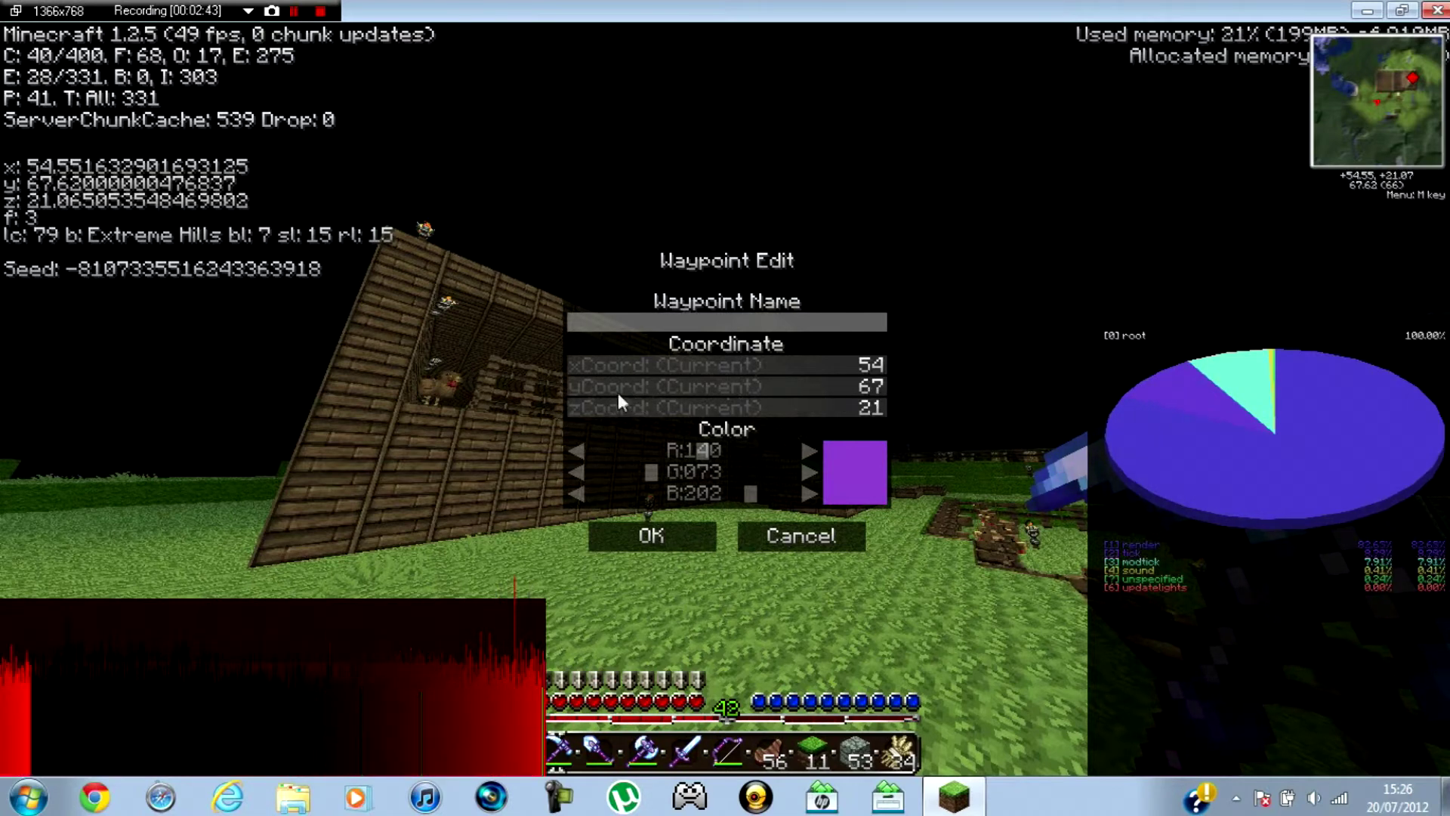
- Set the new waypoint's y to 257 and its colour to red 255, green 9, blue 121
click(869, 386)
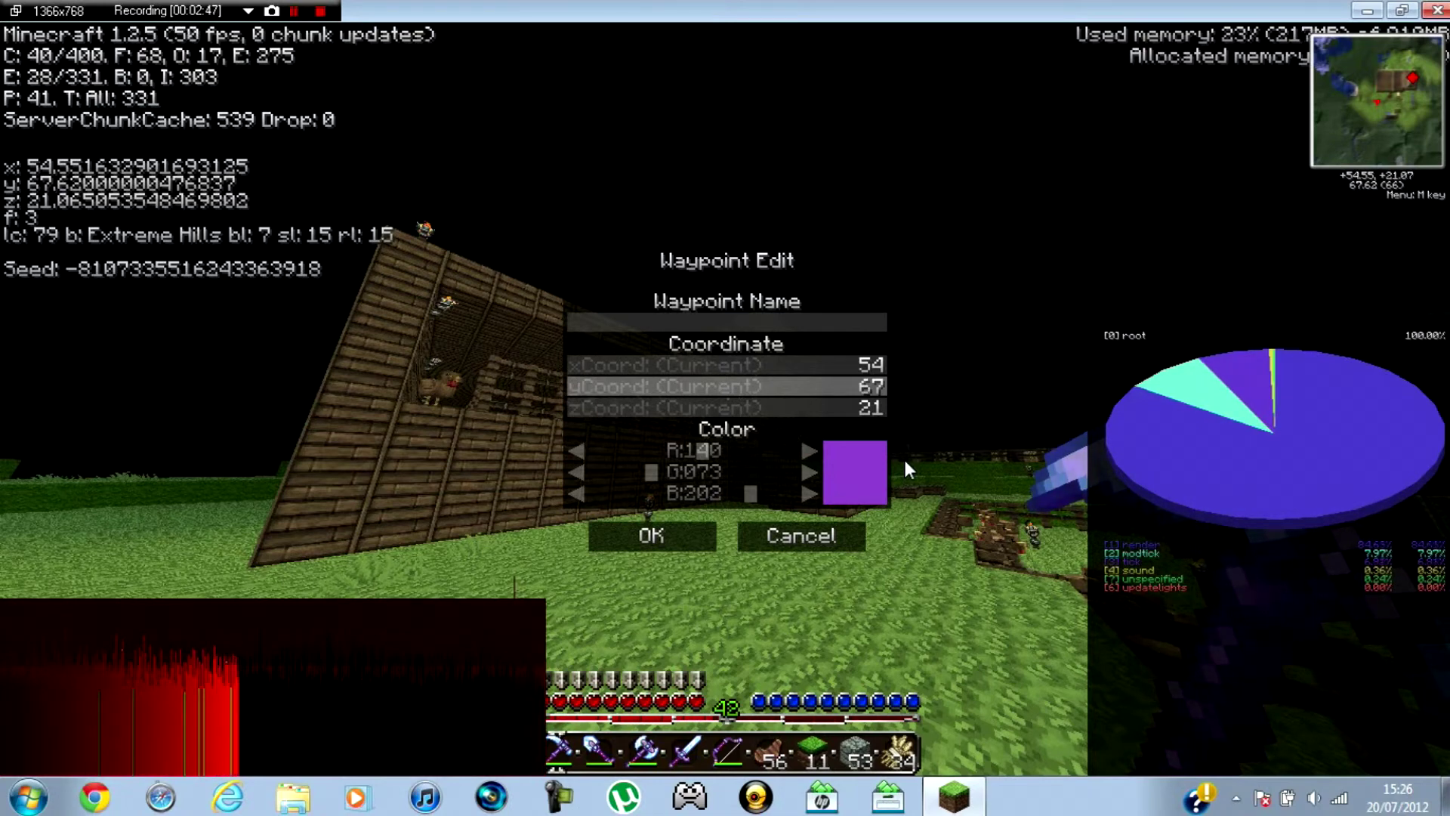
text(257)
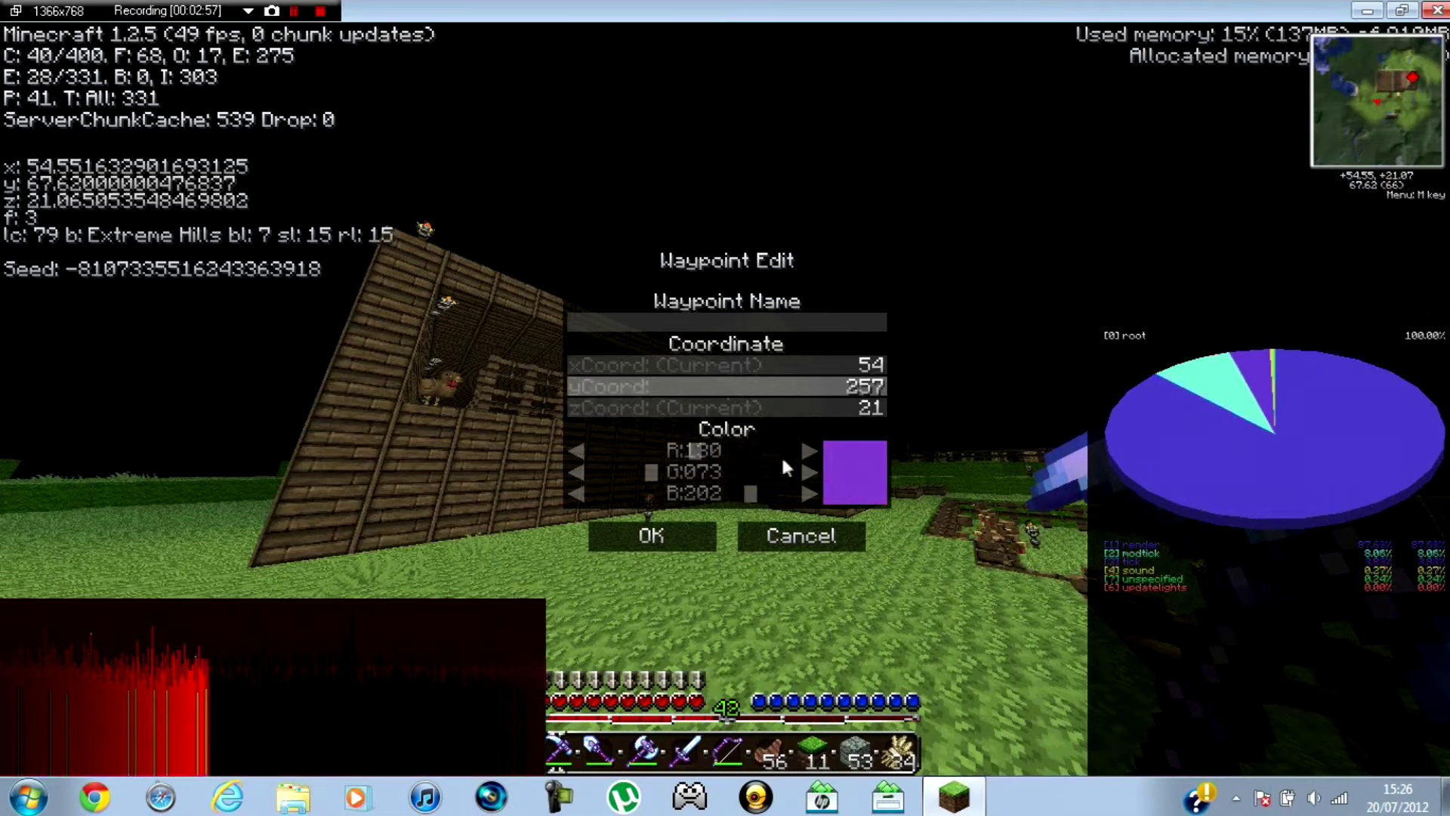
drag(671, 460, 792, 456)
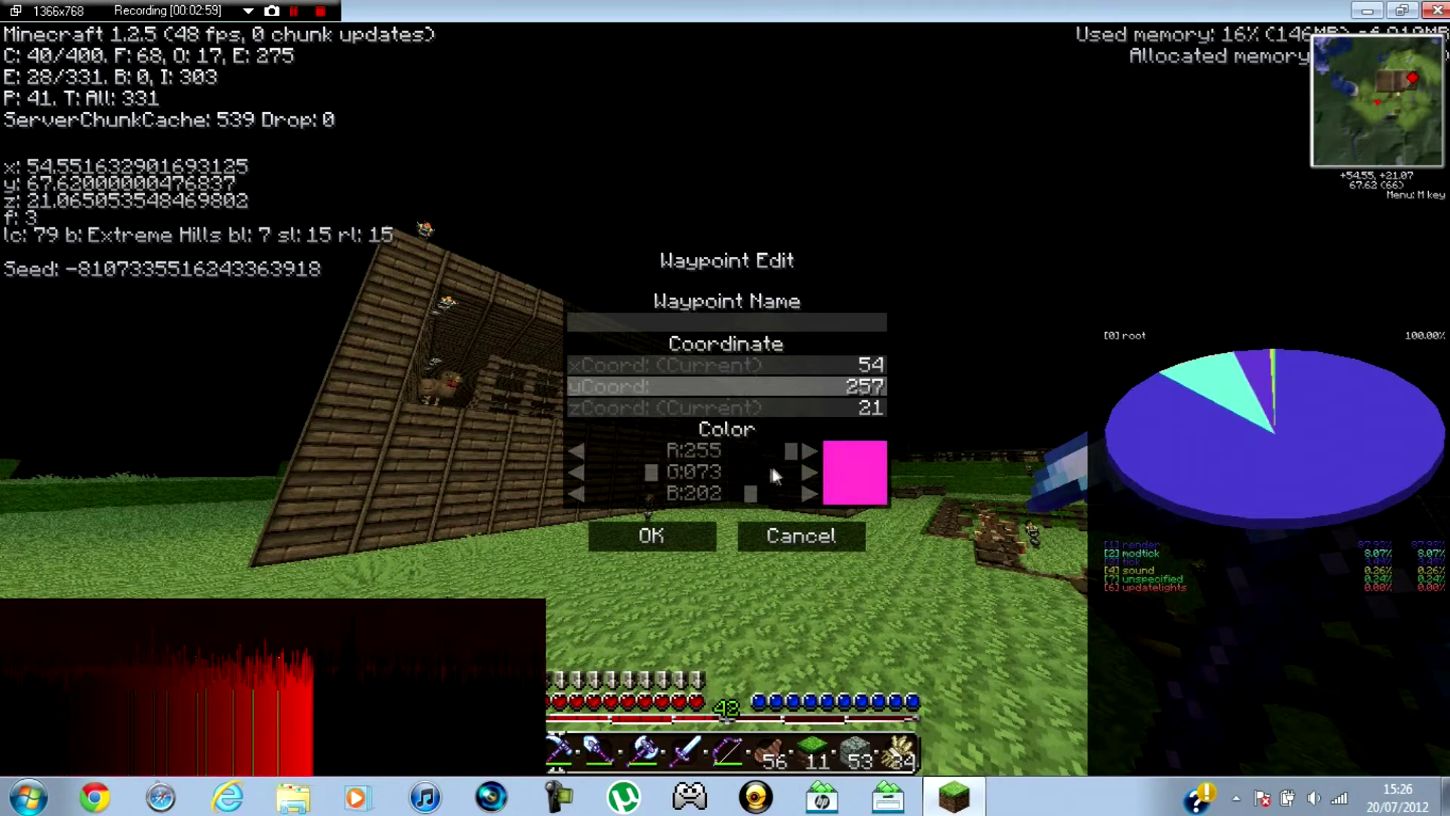
drag(652, 464, 605, 493)
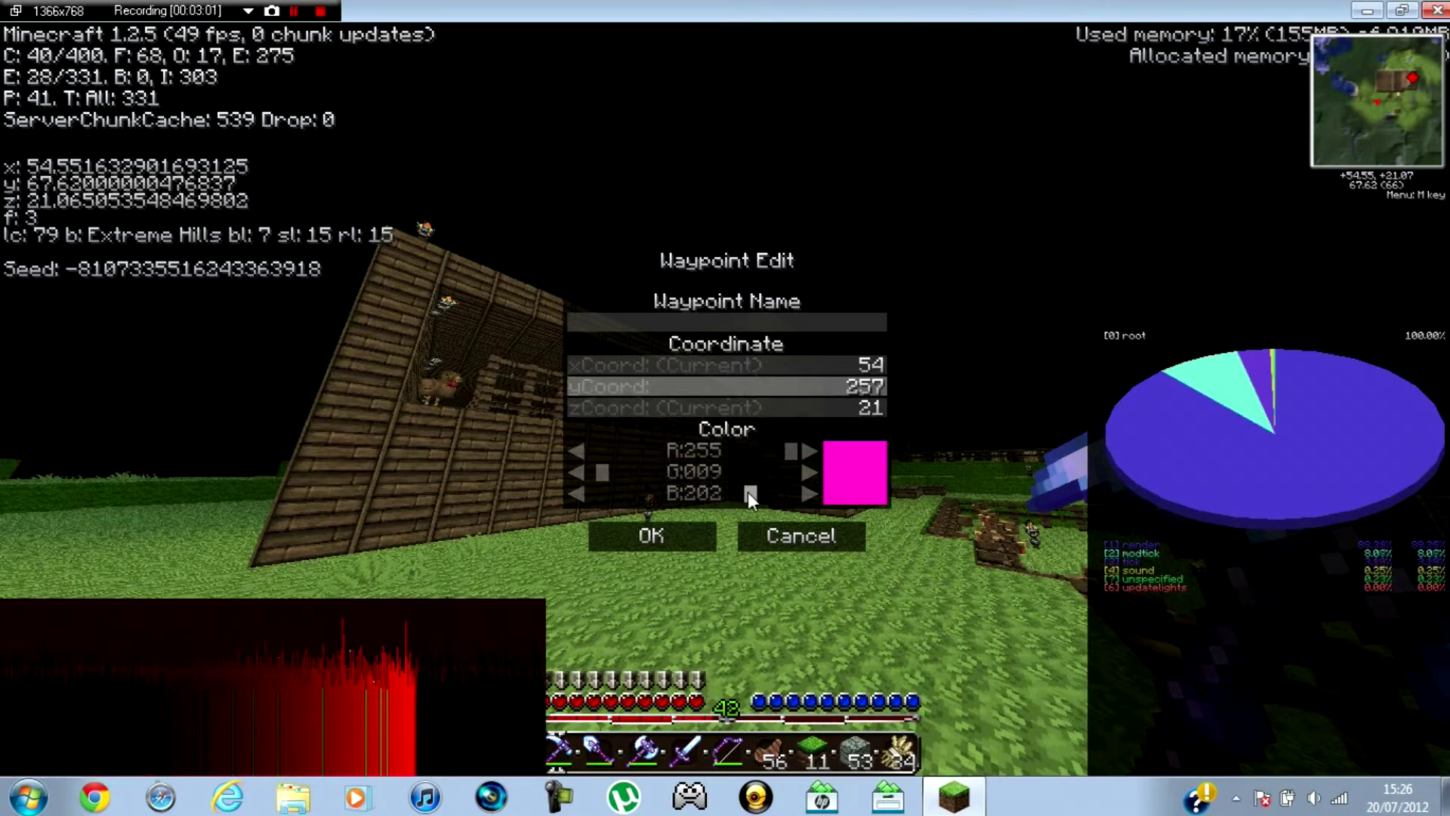
drag(748, 492, 686, 500)
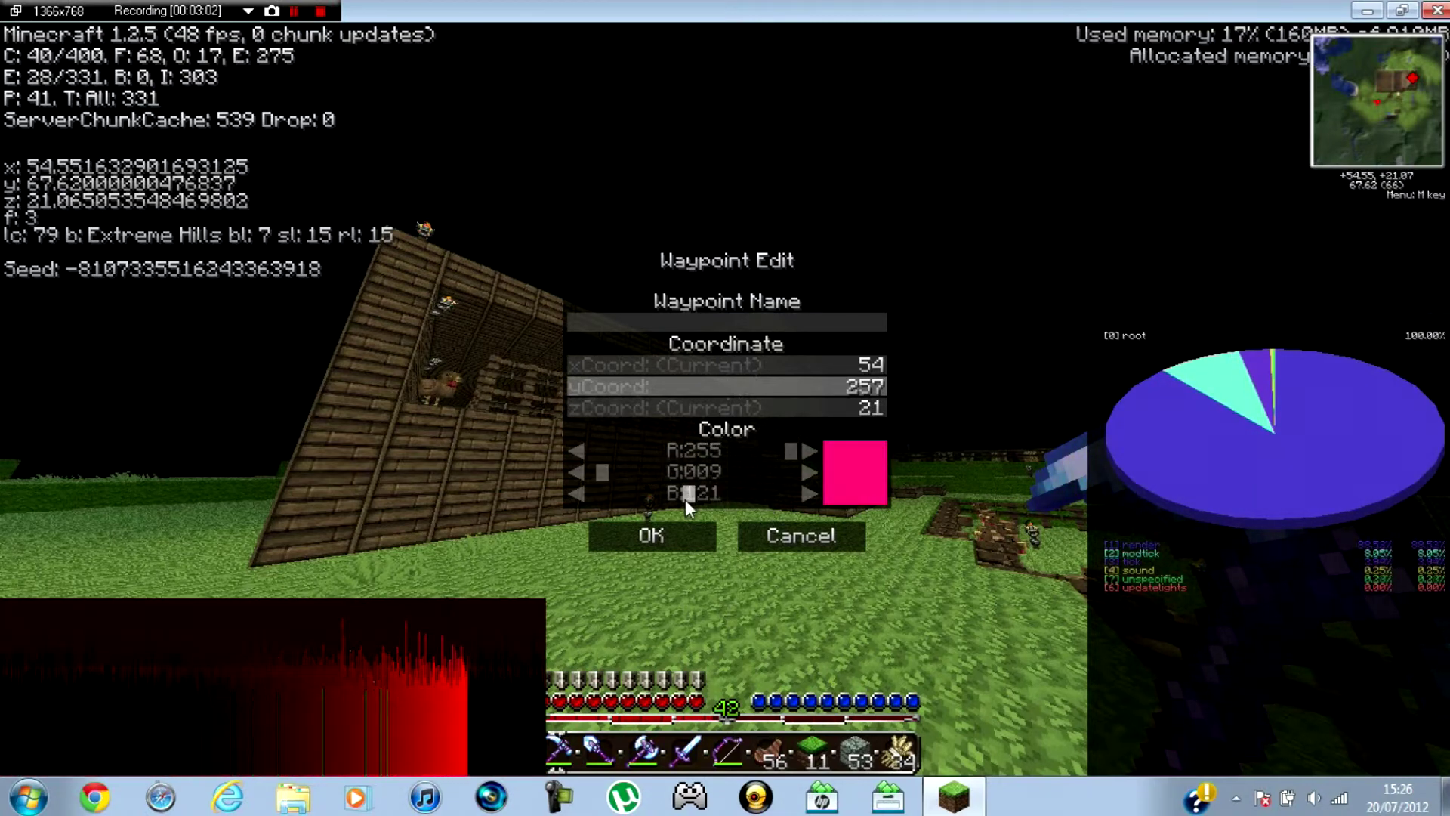
- Cancel the waypoint and exit the minimap menu back to the game
click(791, 548)
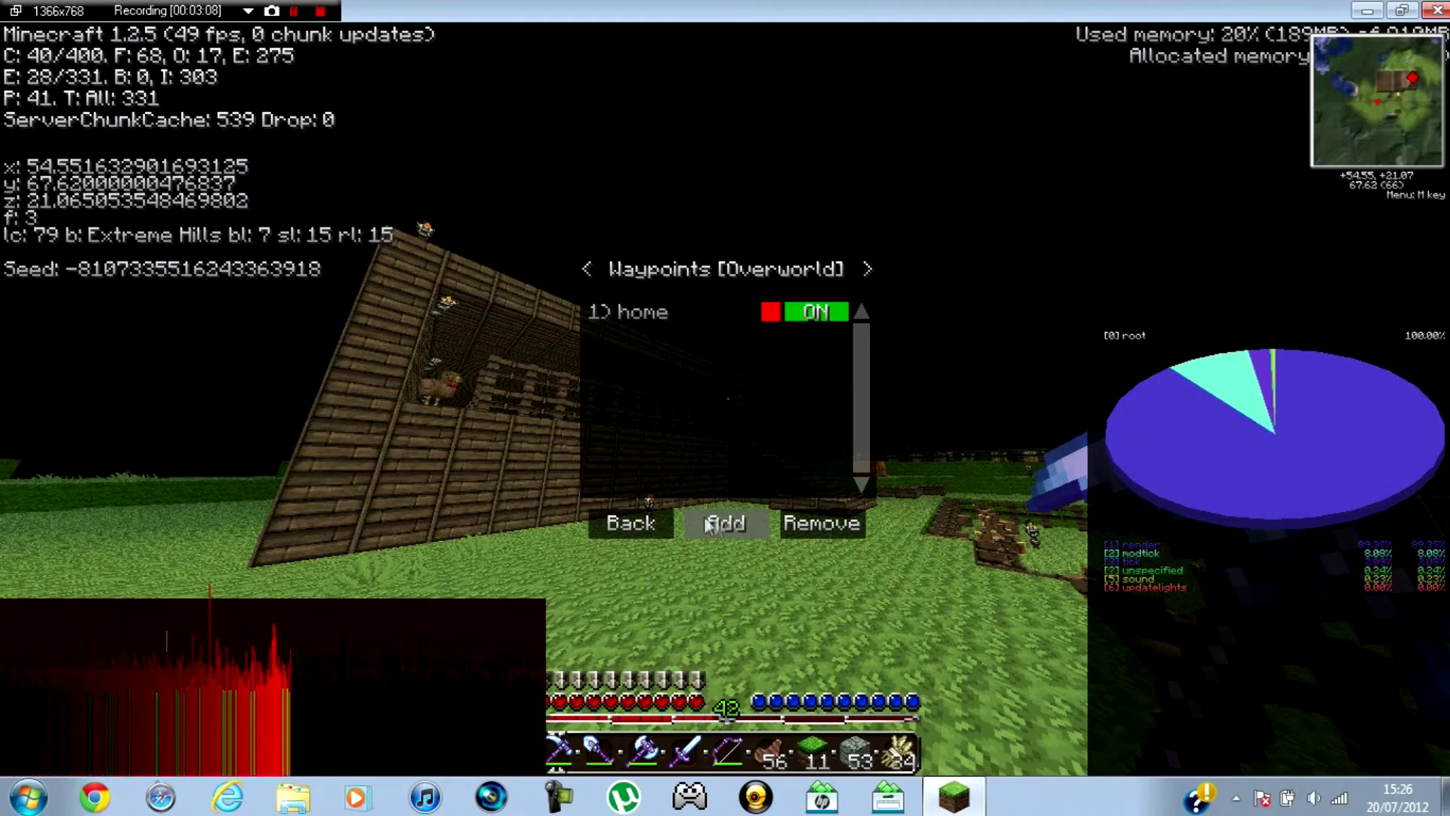
click(632, 523)
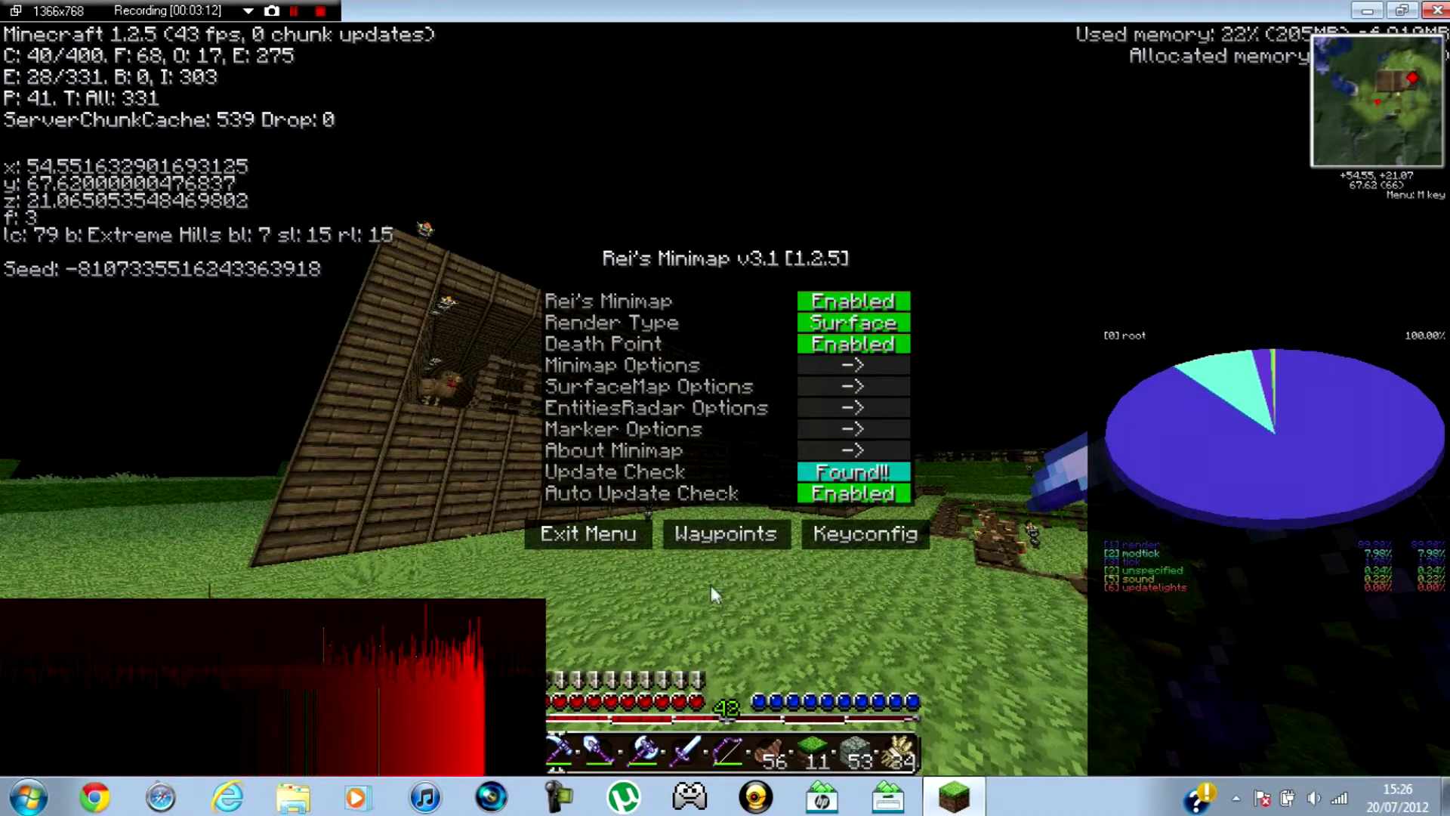
click(615, 544)
- Walk past the garden, pumpkin and fenced wheat field, then loop back west toward the houses
key(w)
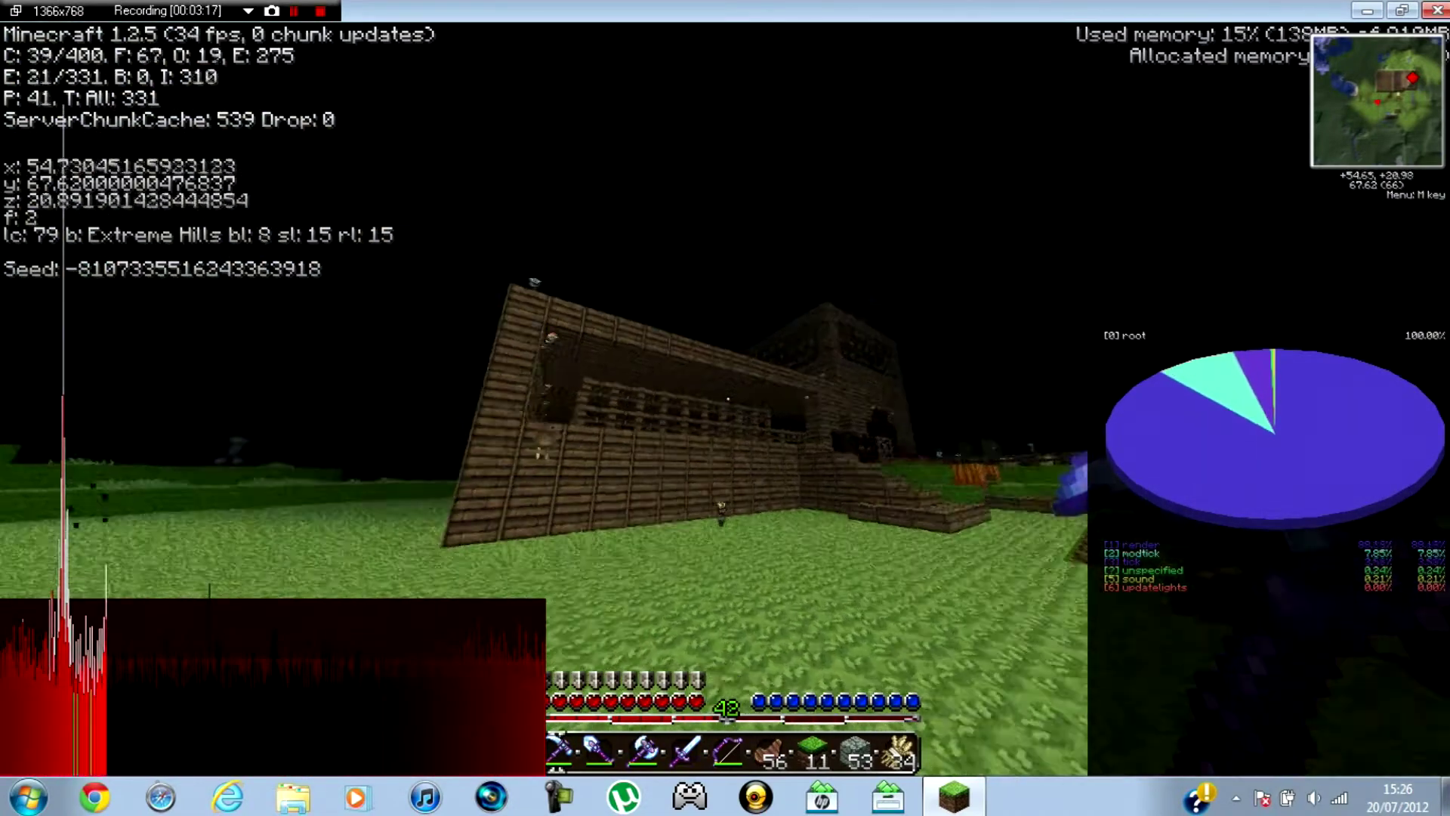
key(w)
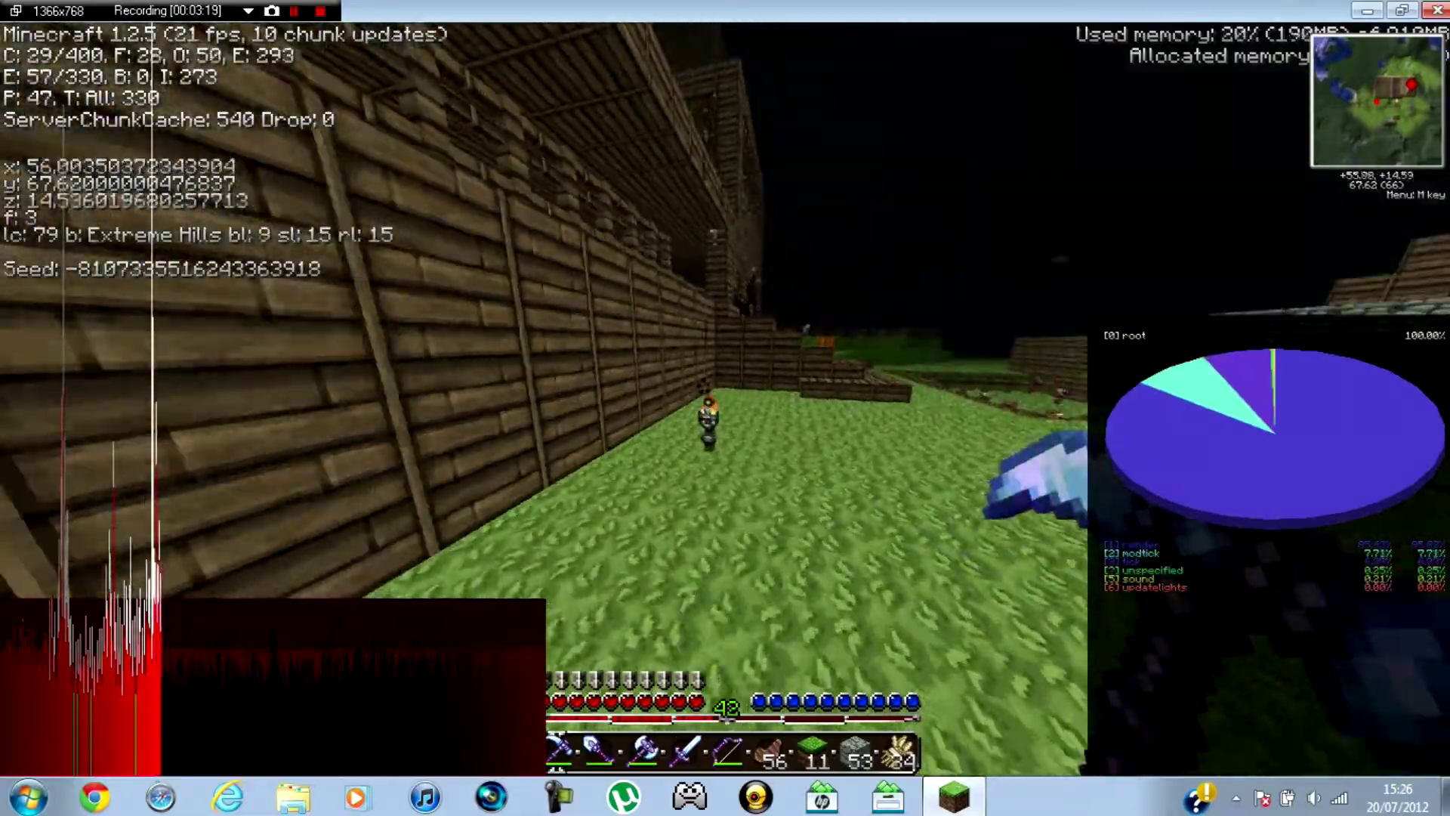
key(w)
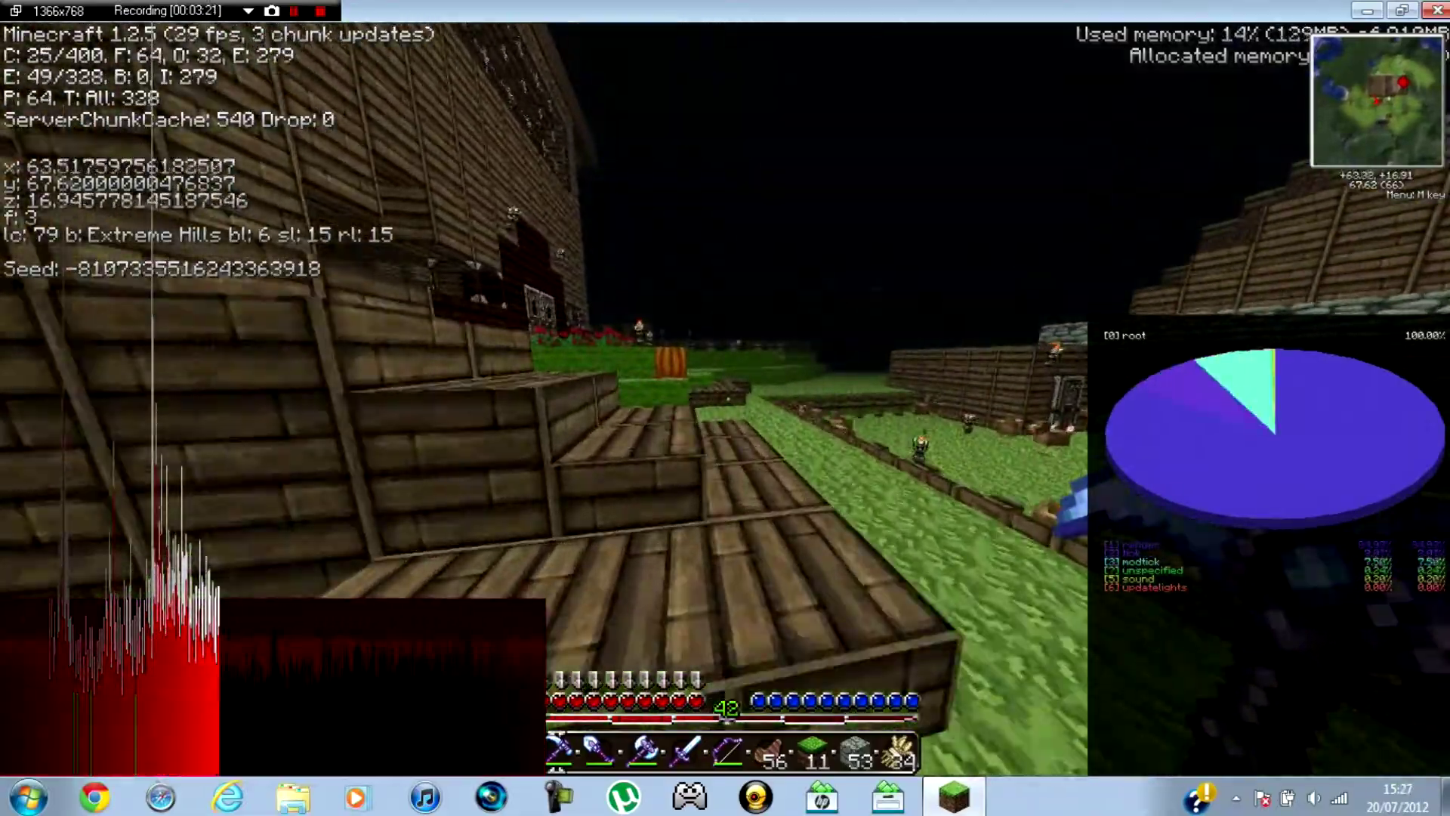
key(w)
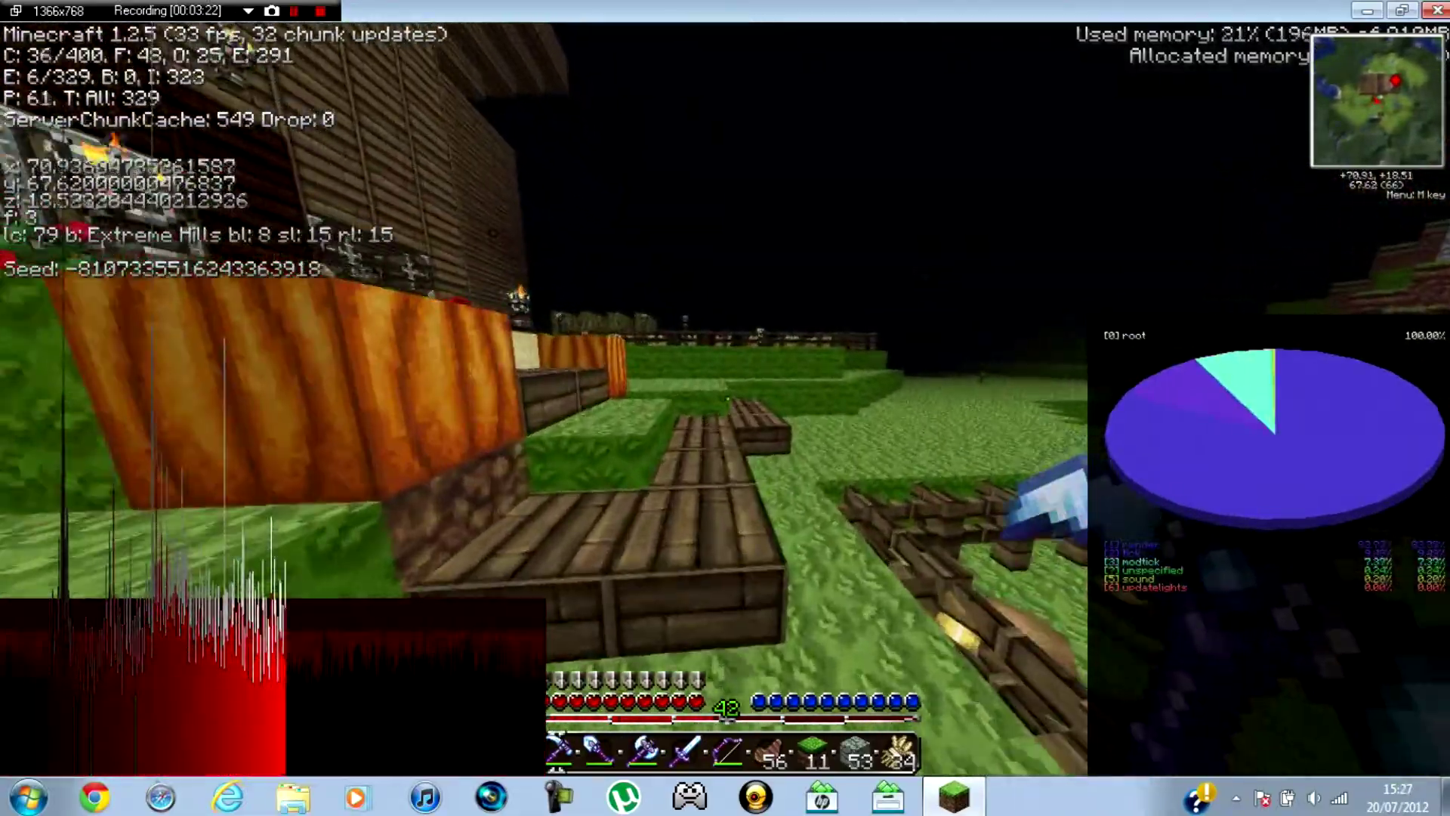
key(w)
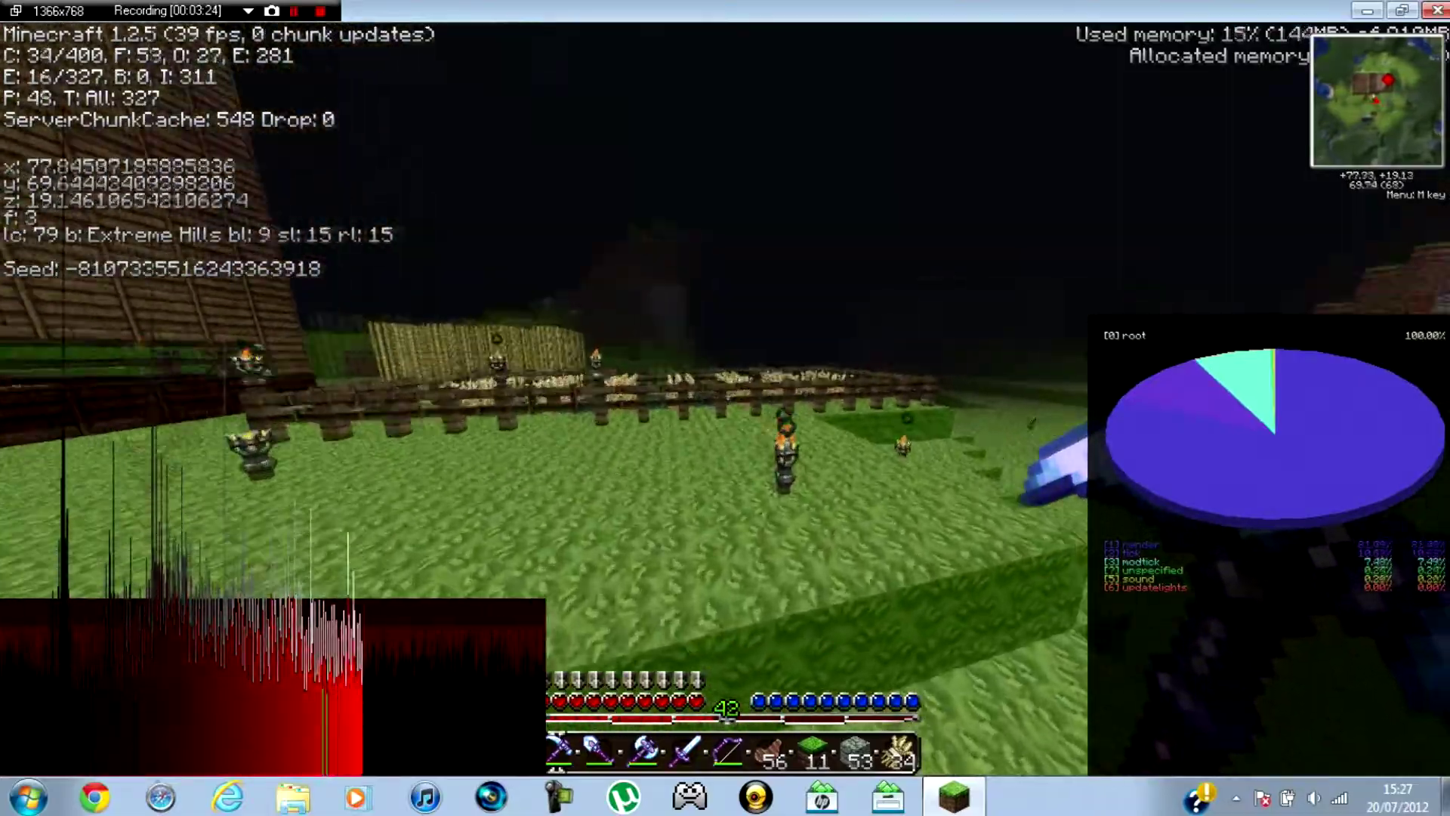
key(w)
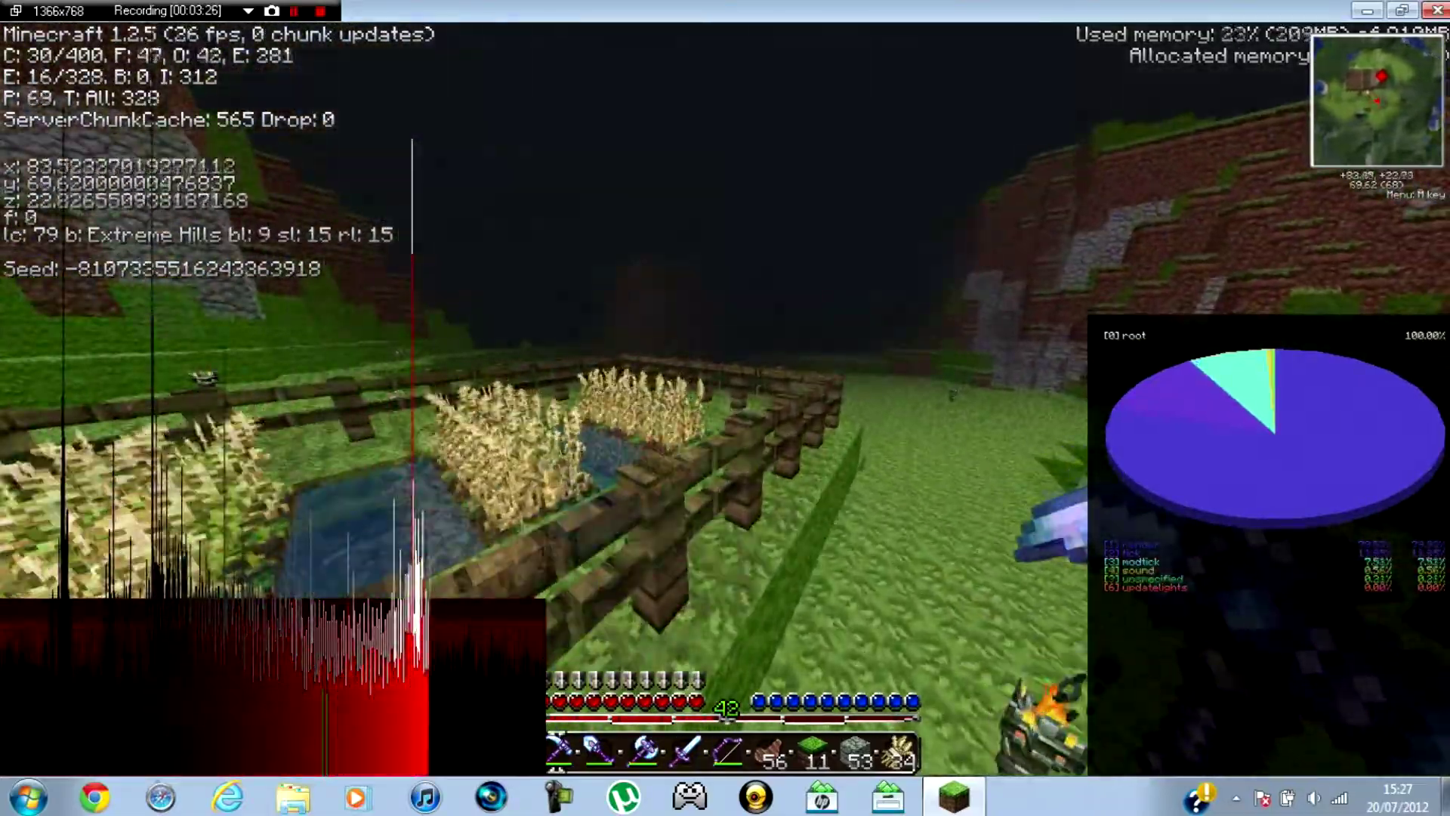
key(w)
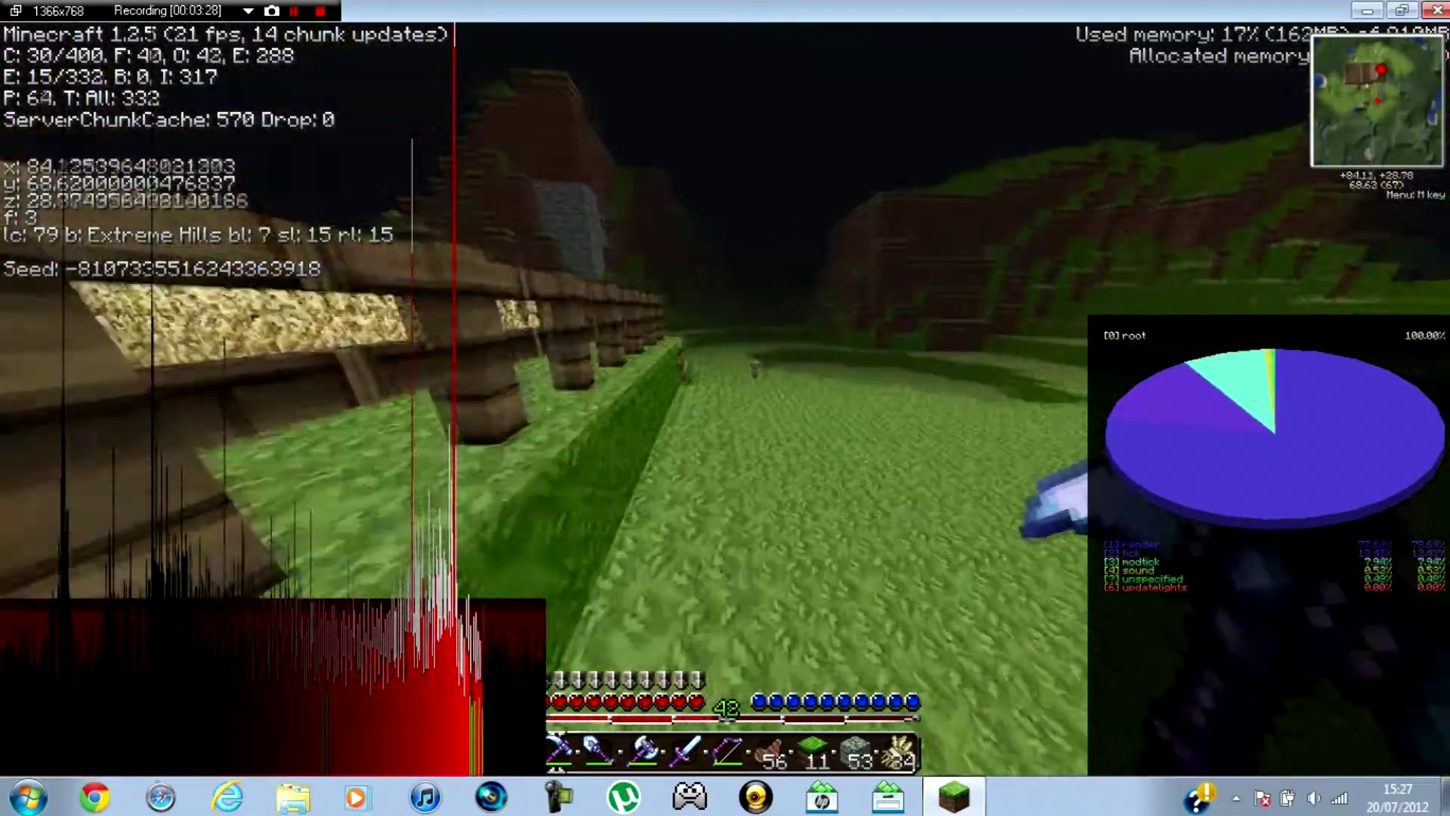
key(w)
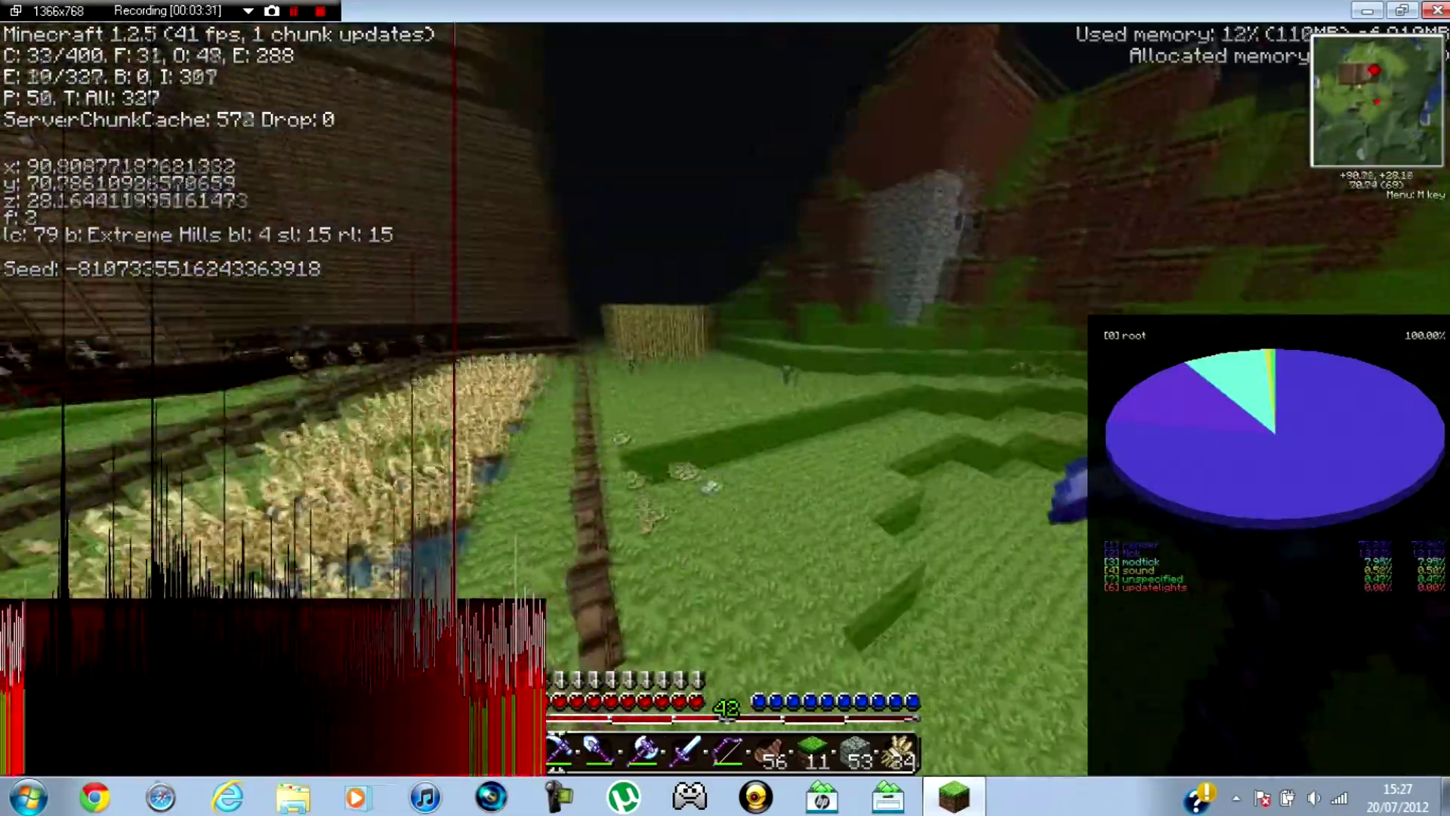
key(w)
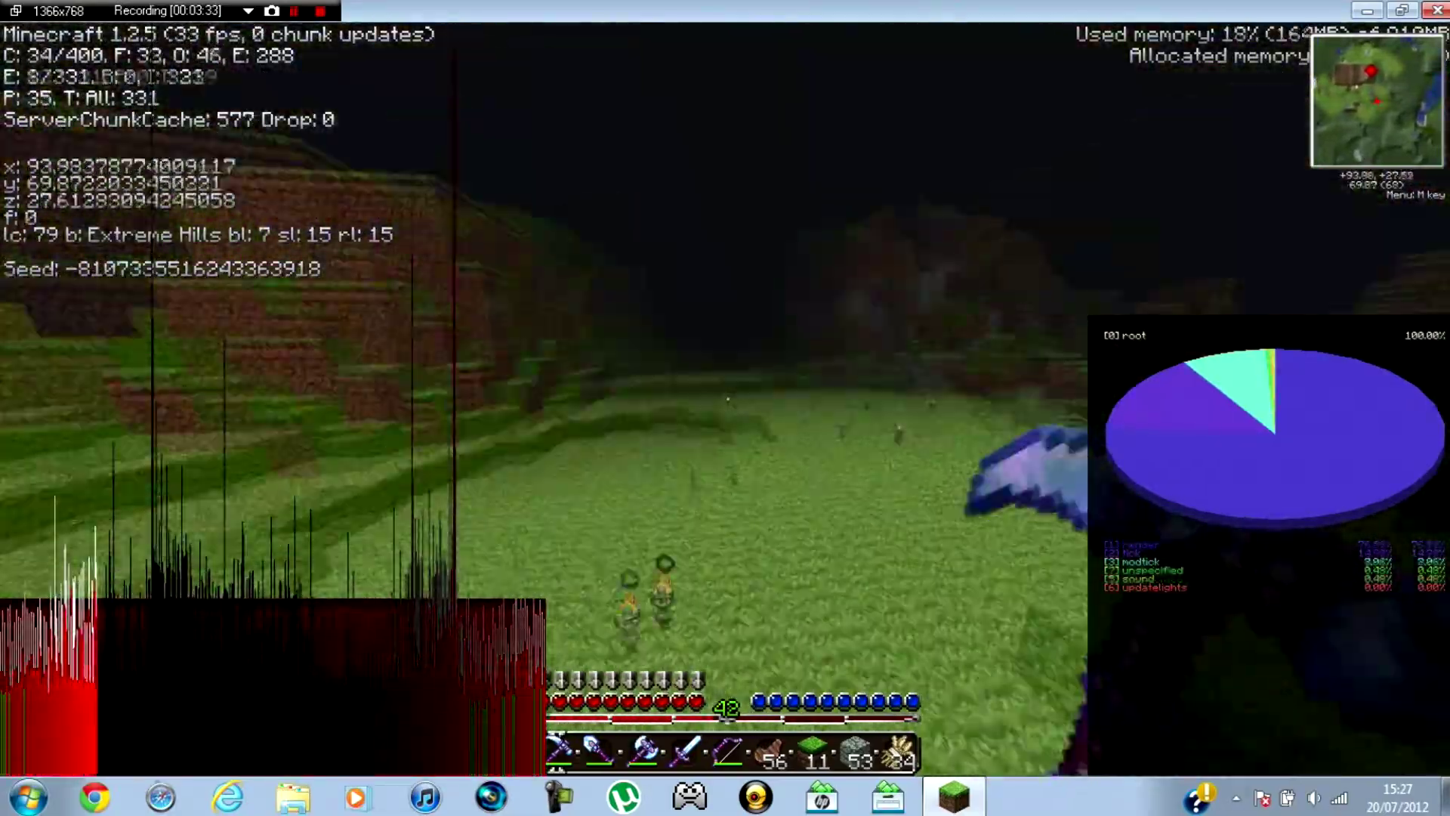
key(w)
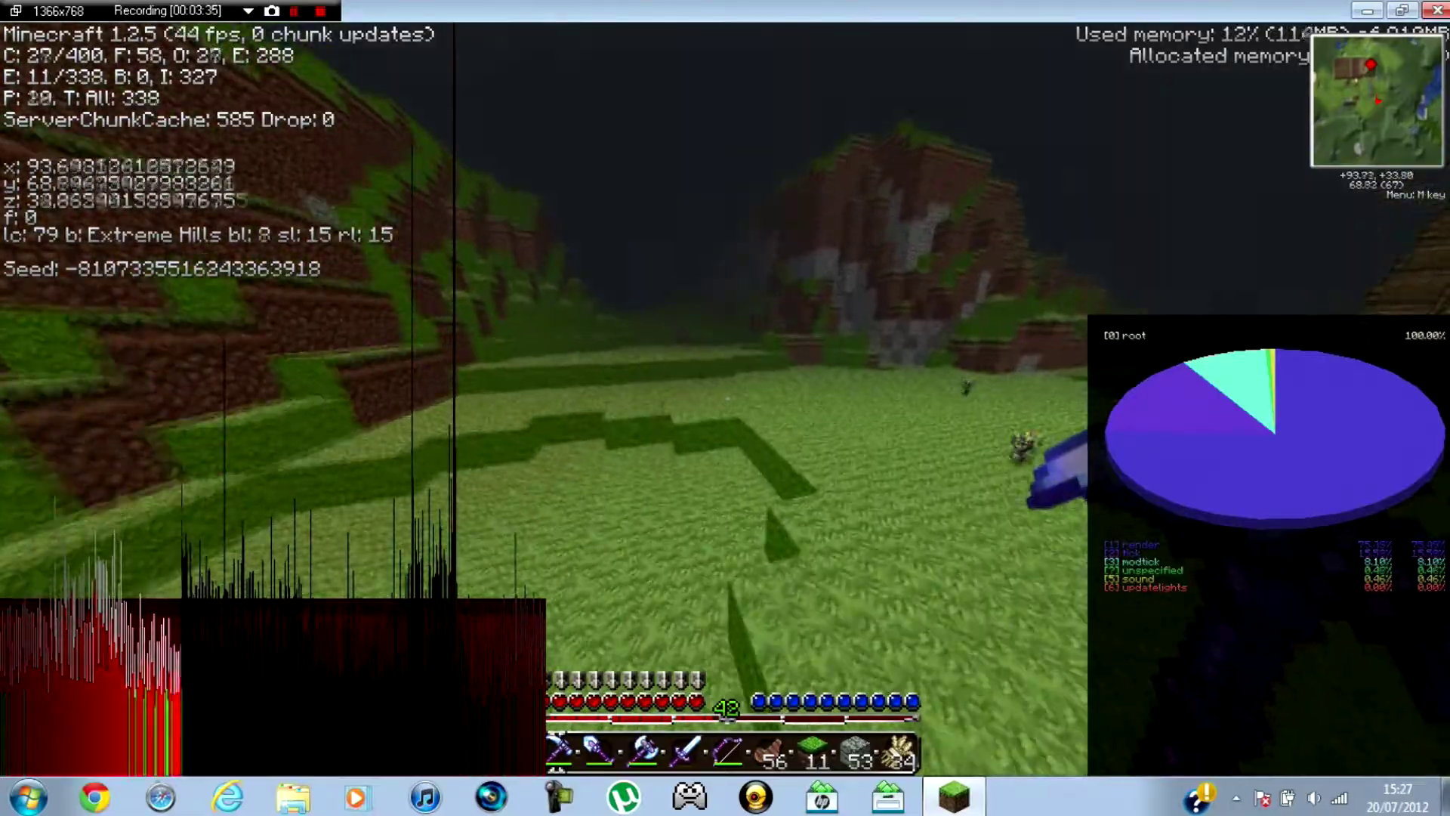
key(w)
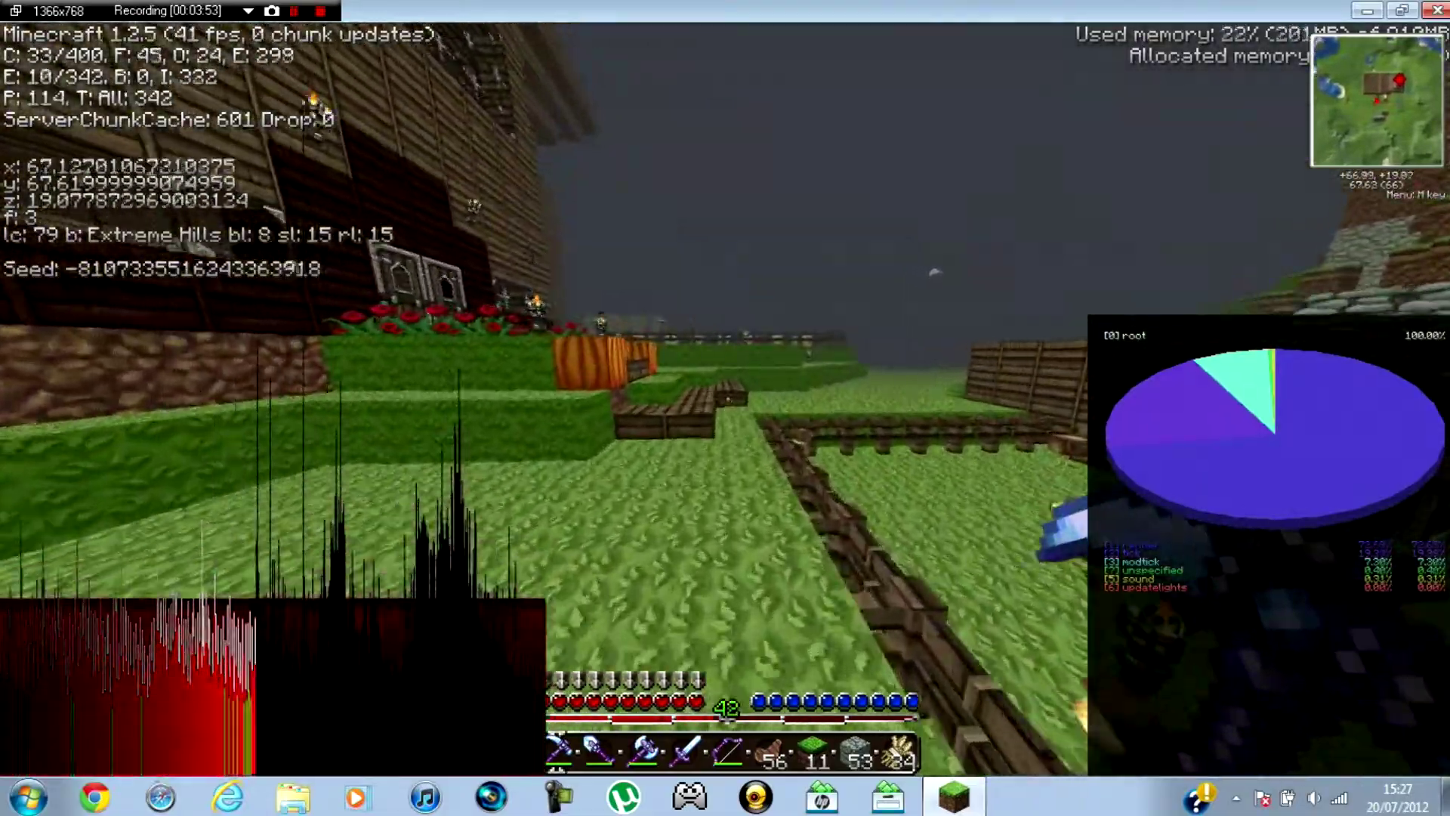
- Walk along the wheat field fence, past the dirt structure and down into the valley
key(w)
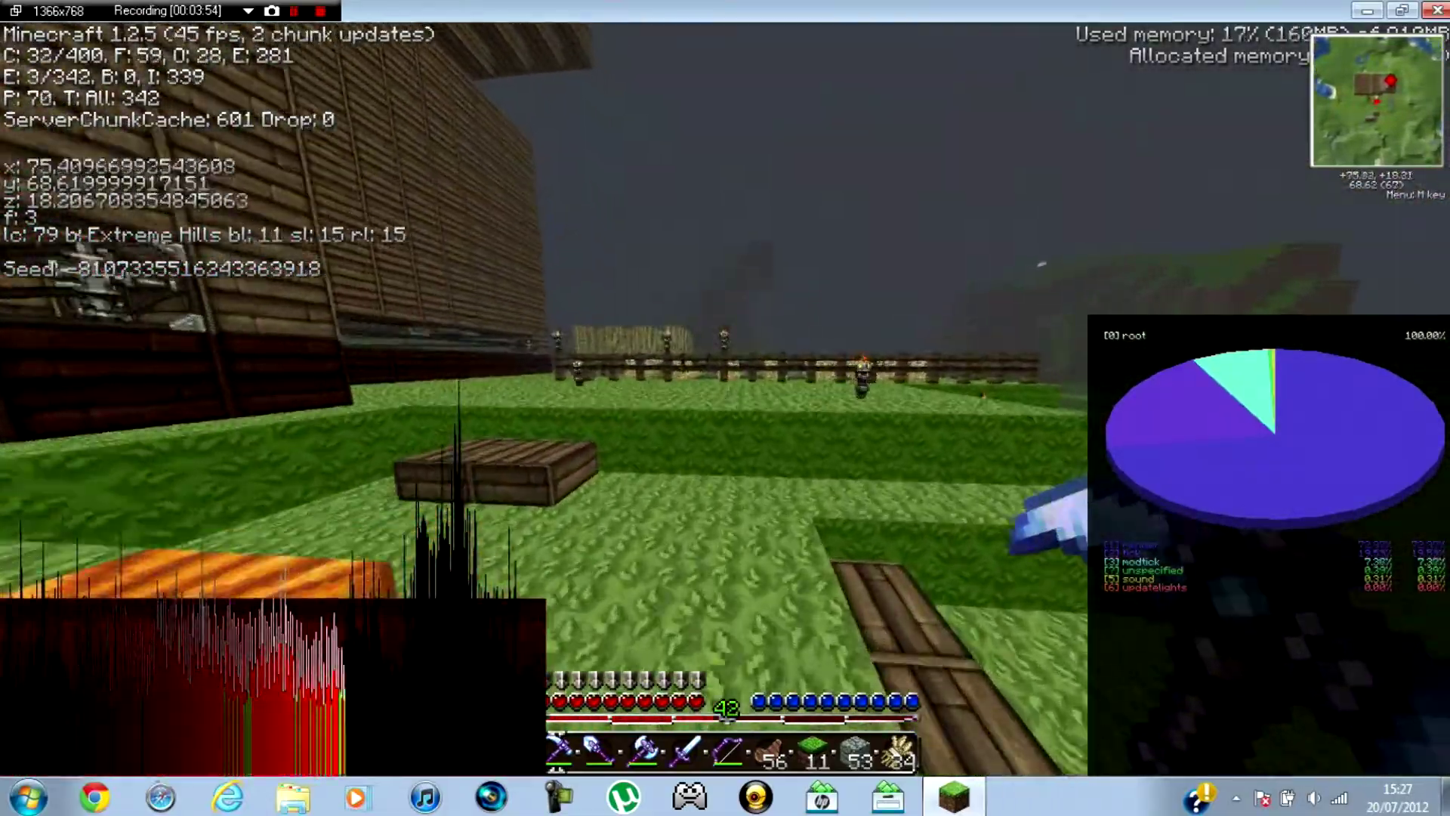
key(w)
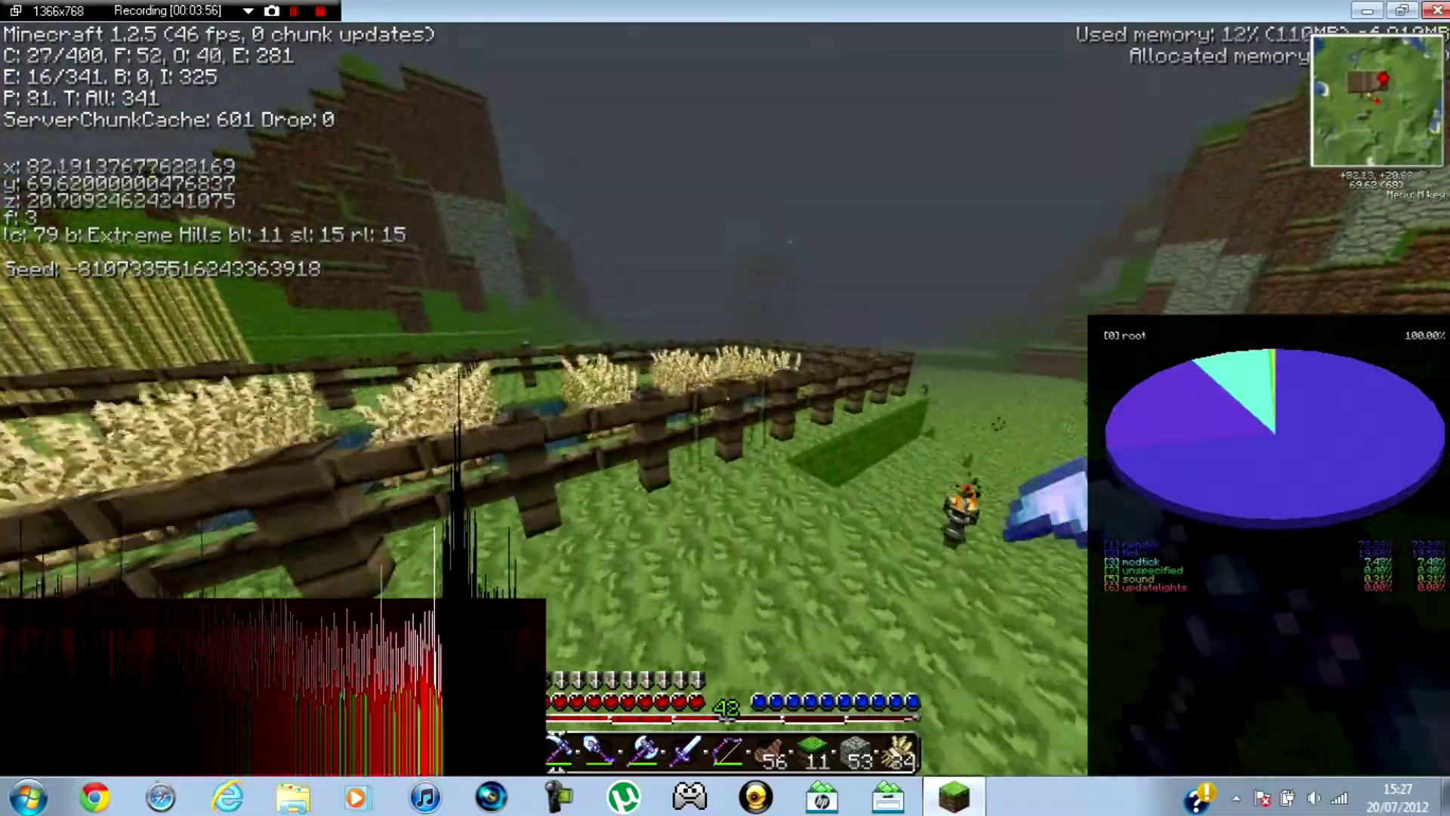
key(w)
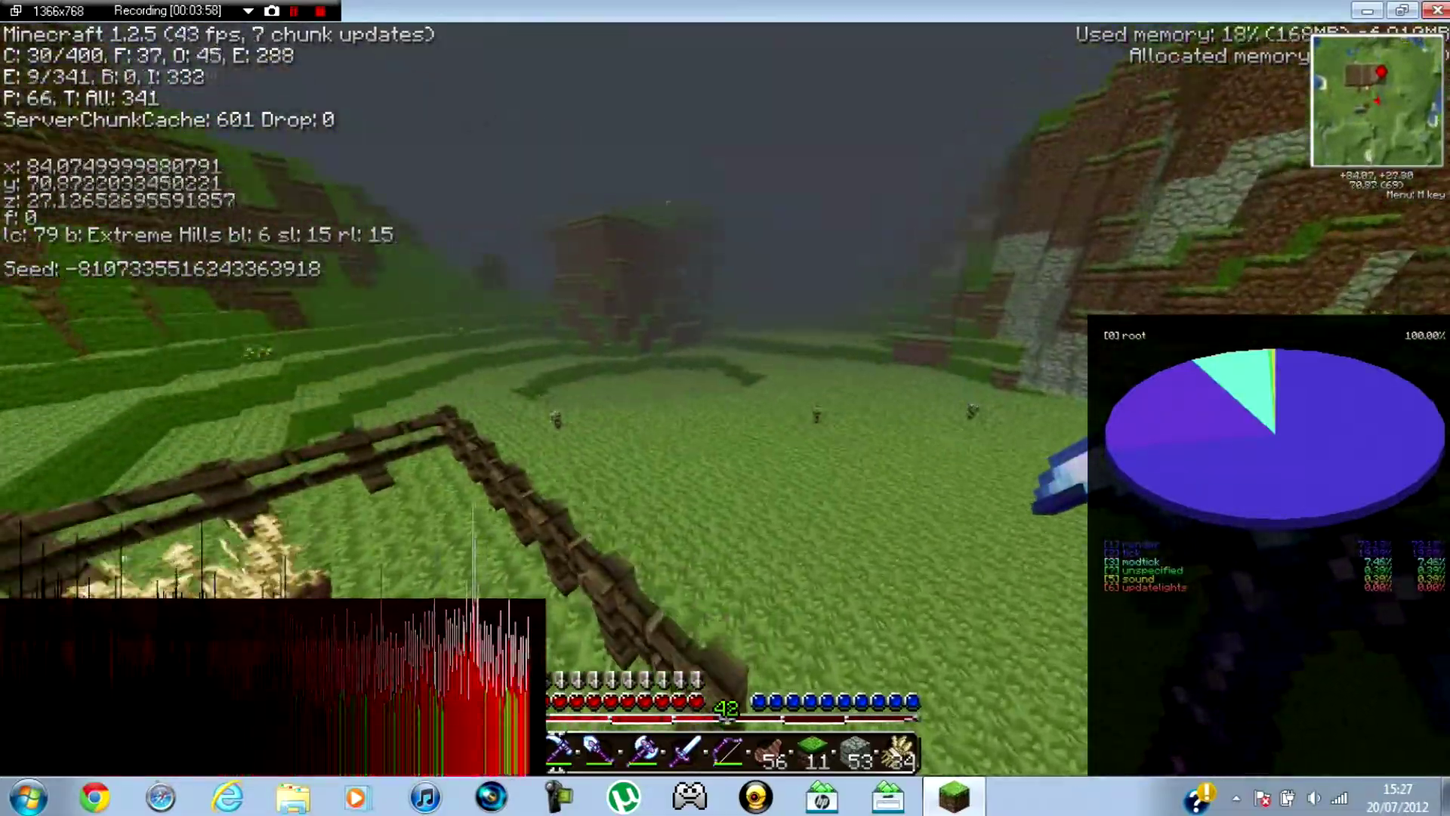
key(w)
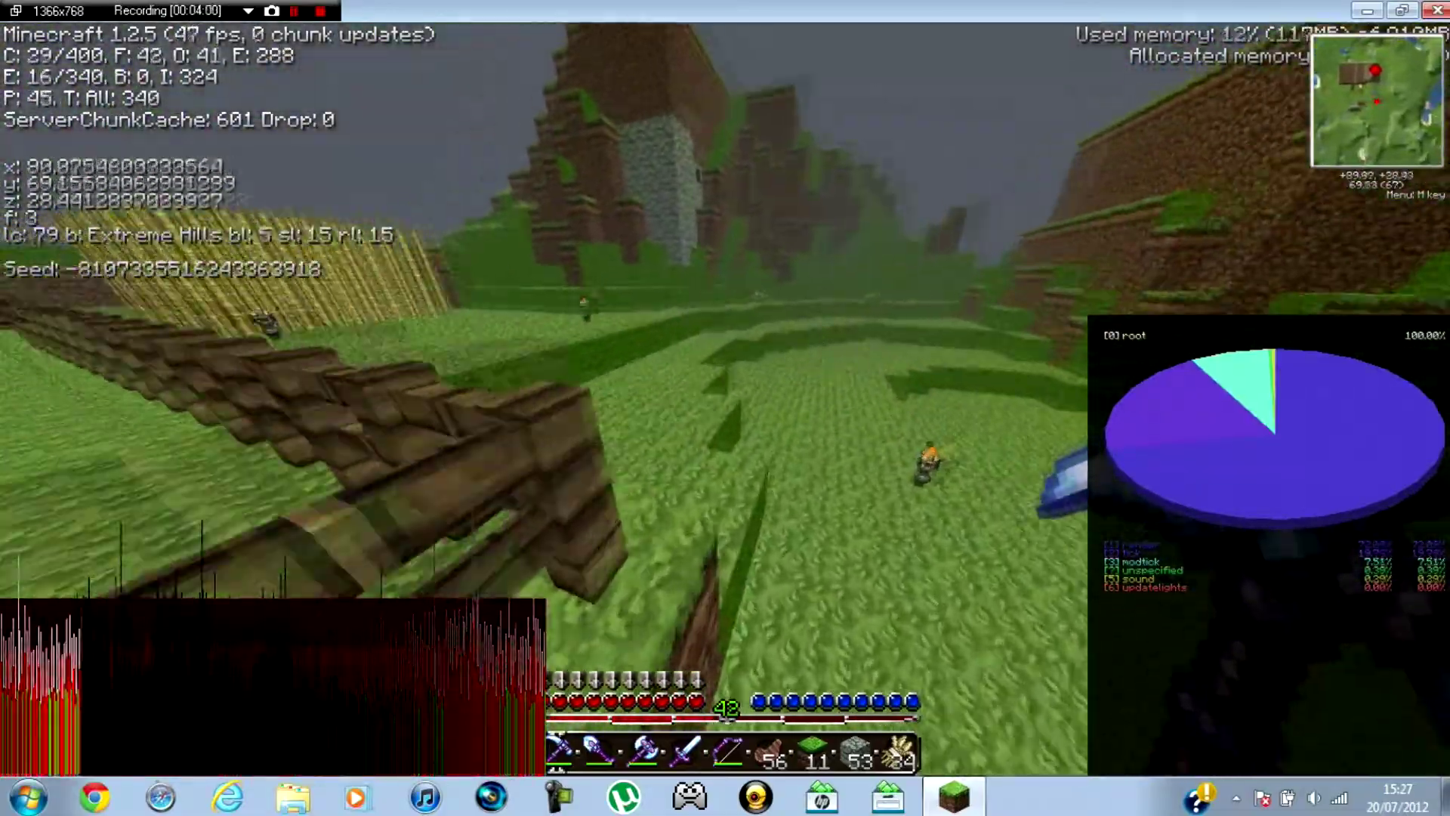
key(w)
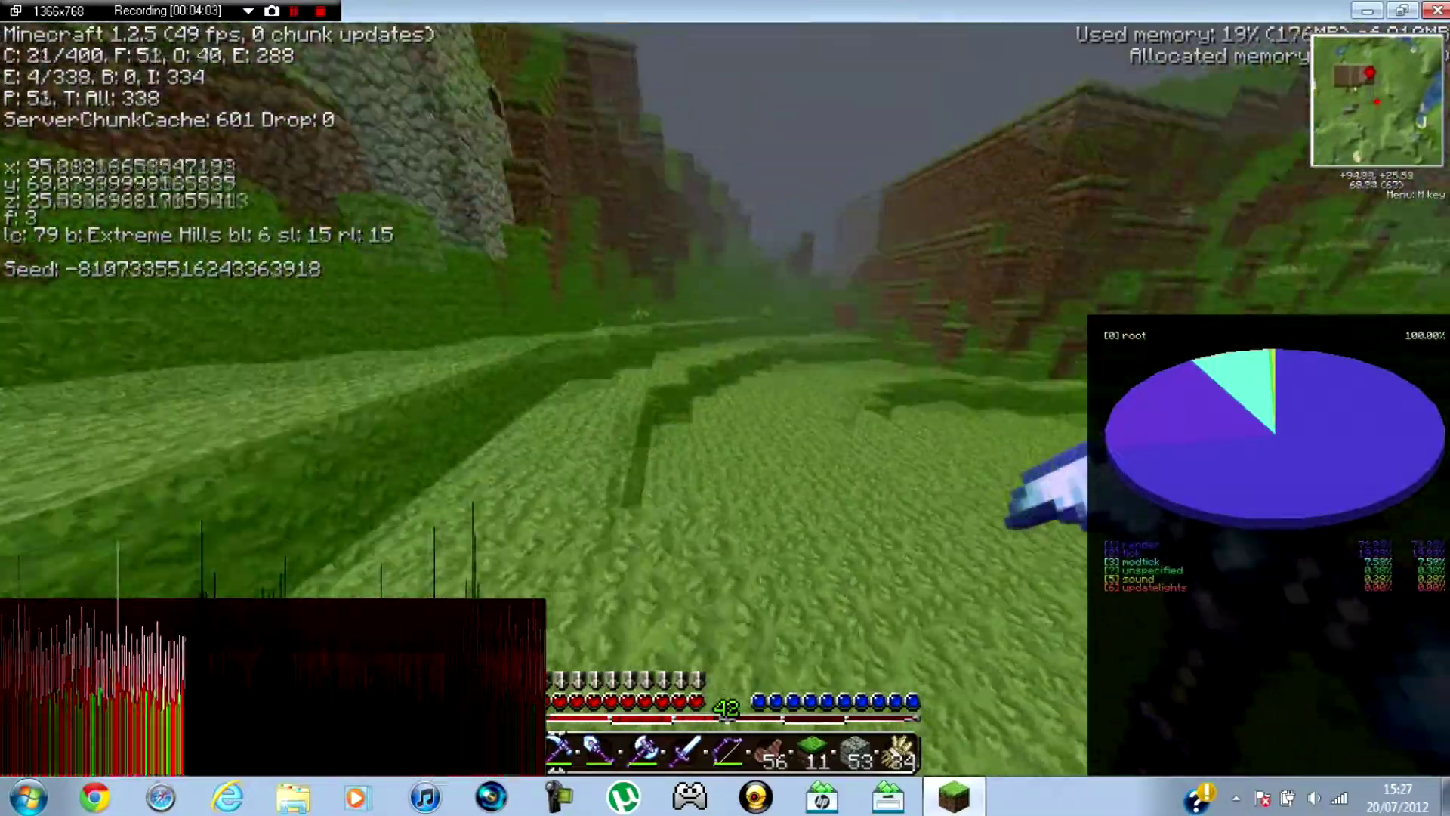
key(w)
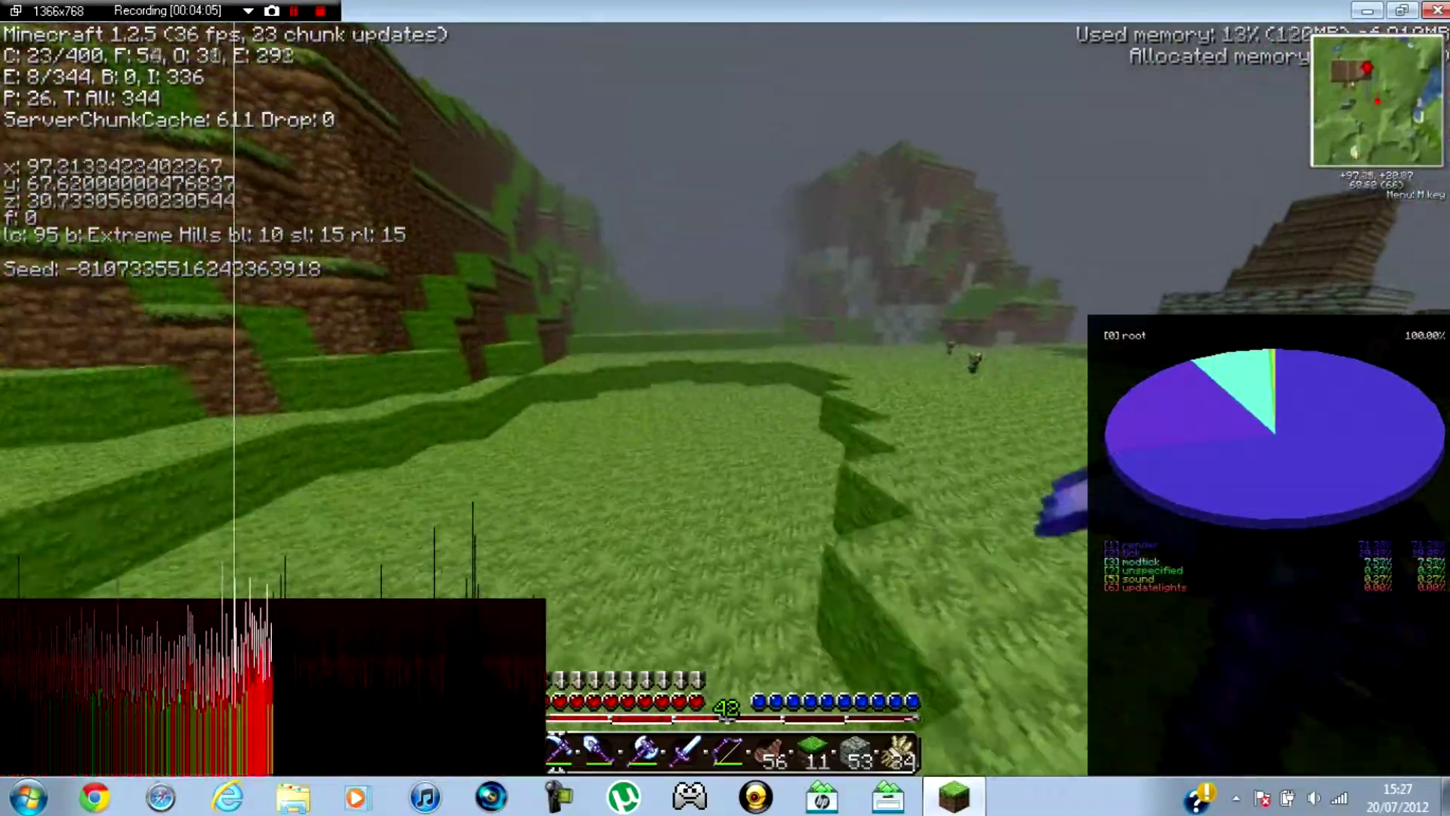
key(w)
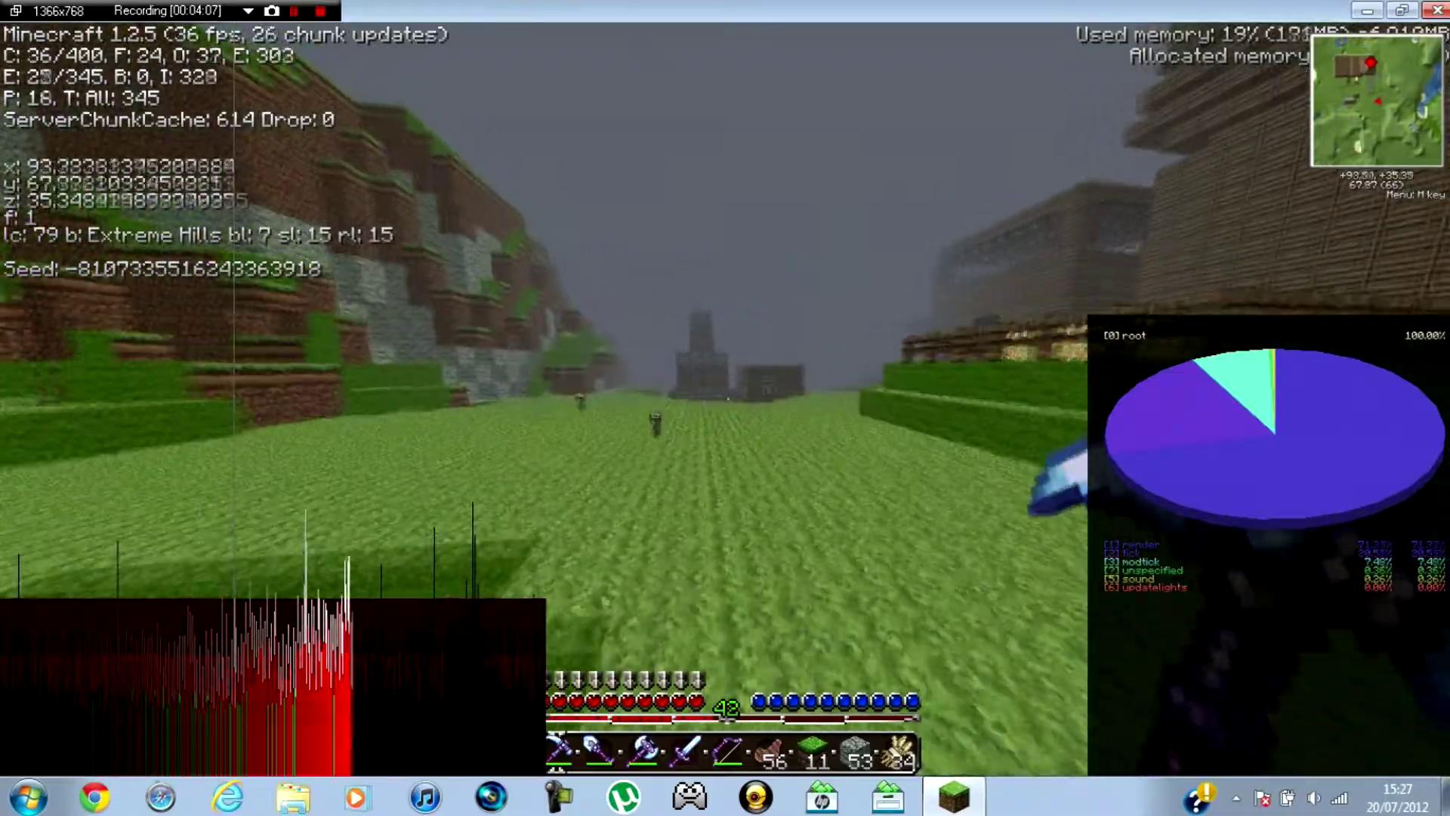
- Continue west to the tower and along the large wooden building, then pause the game
key(w)
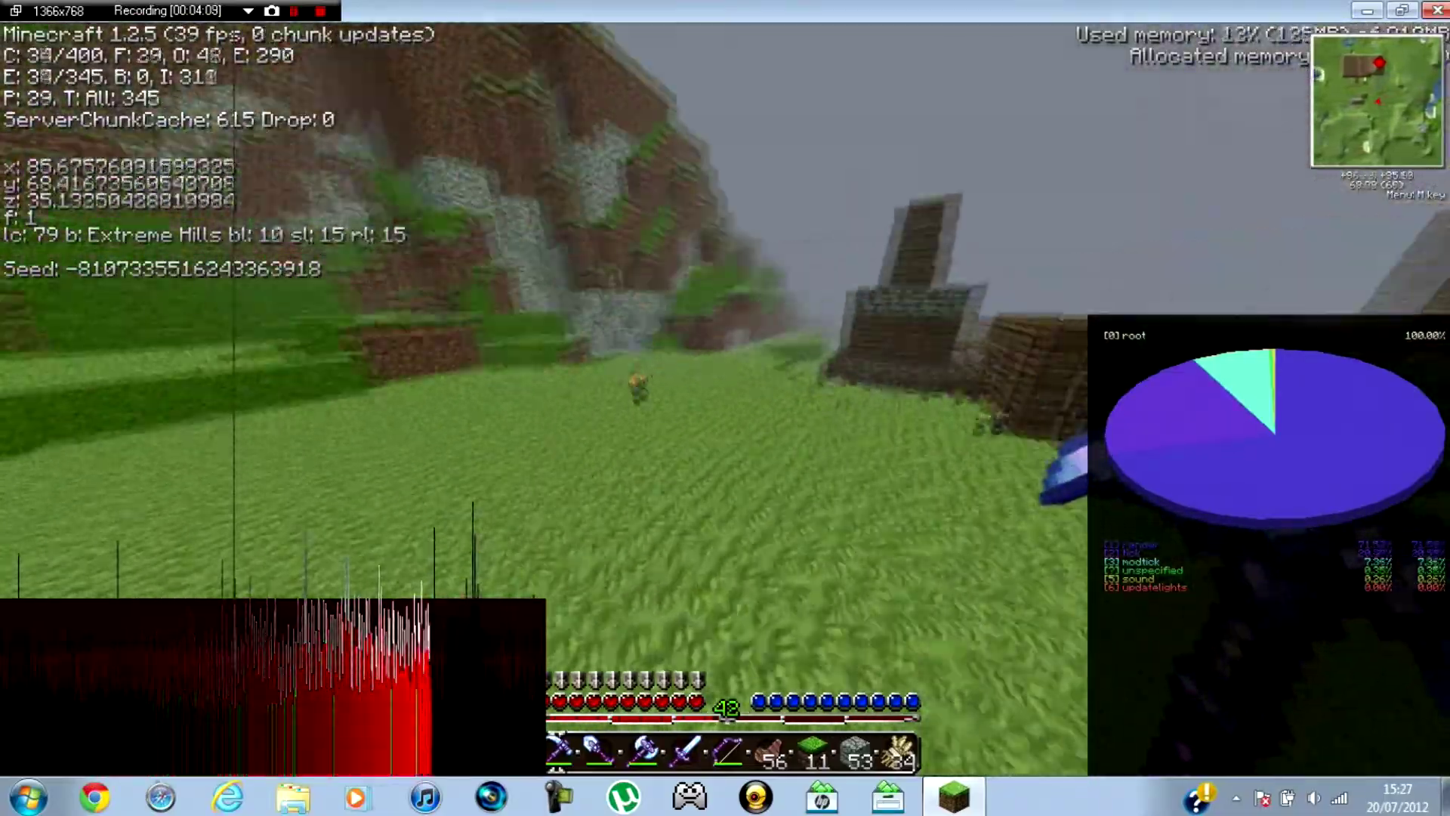
key(w)
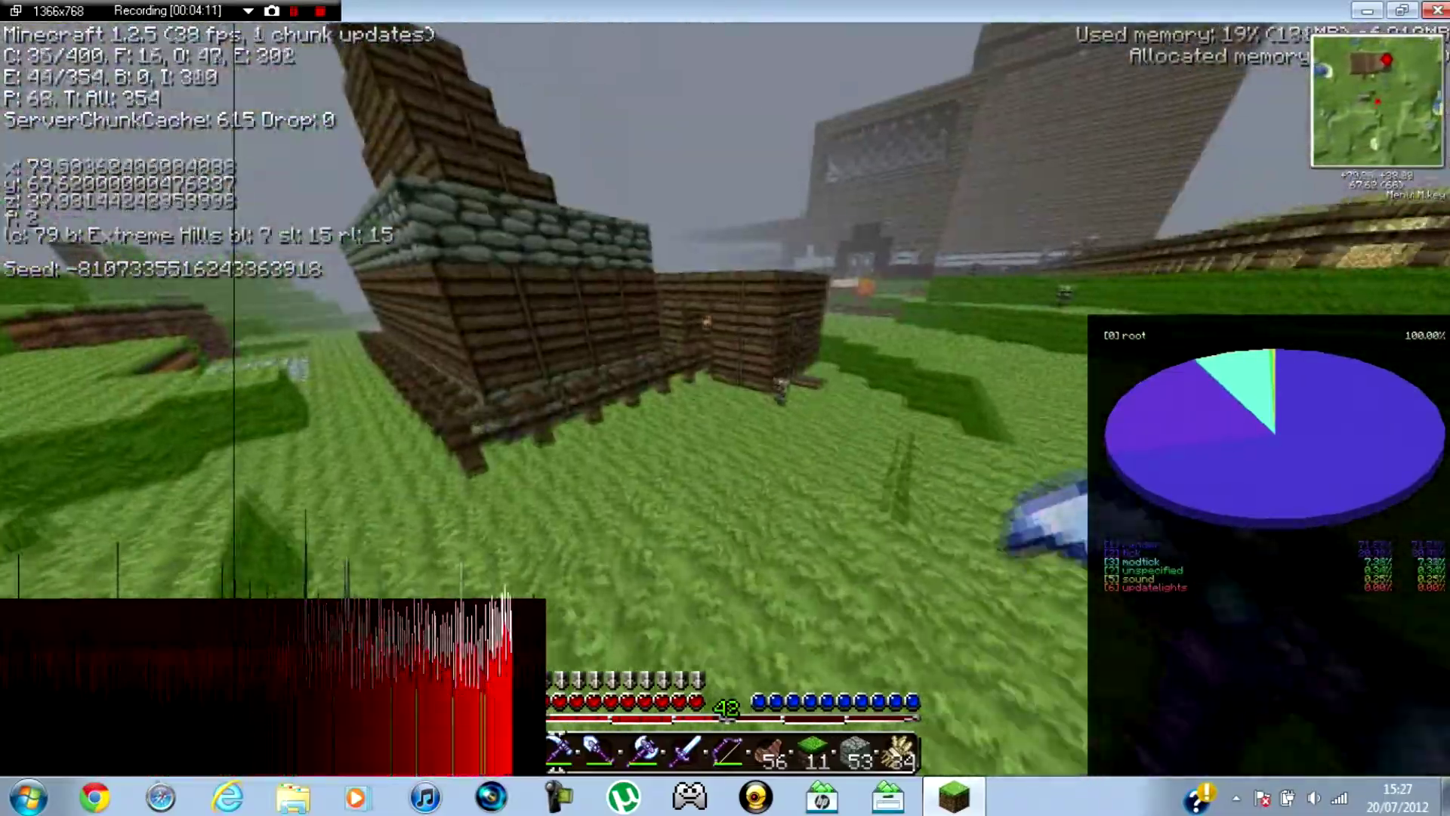
key(w)
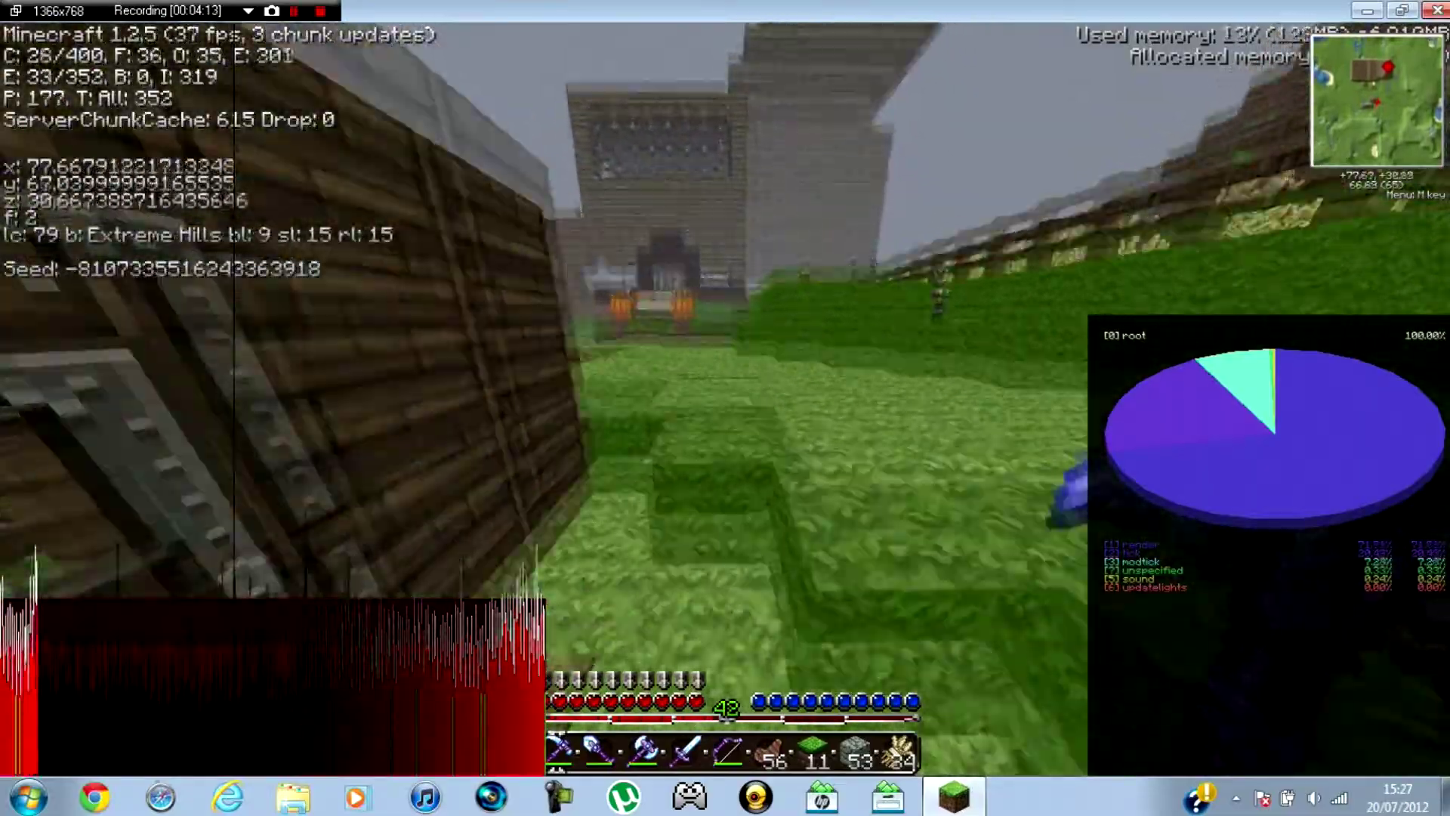
key(w)
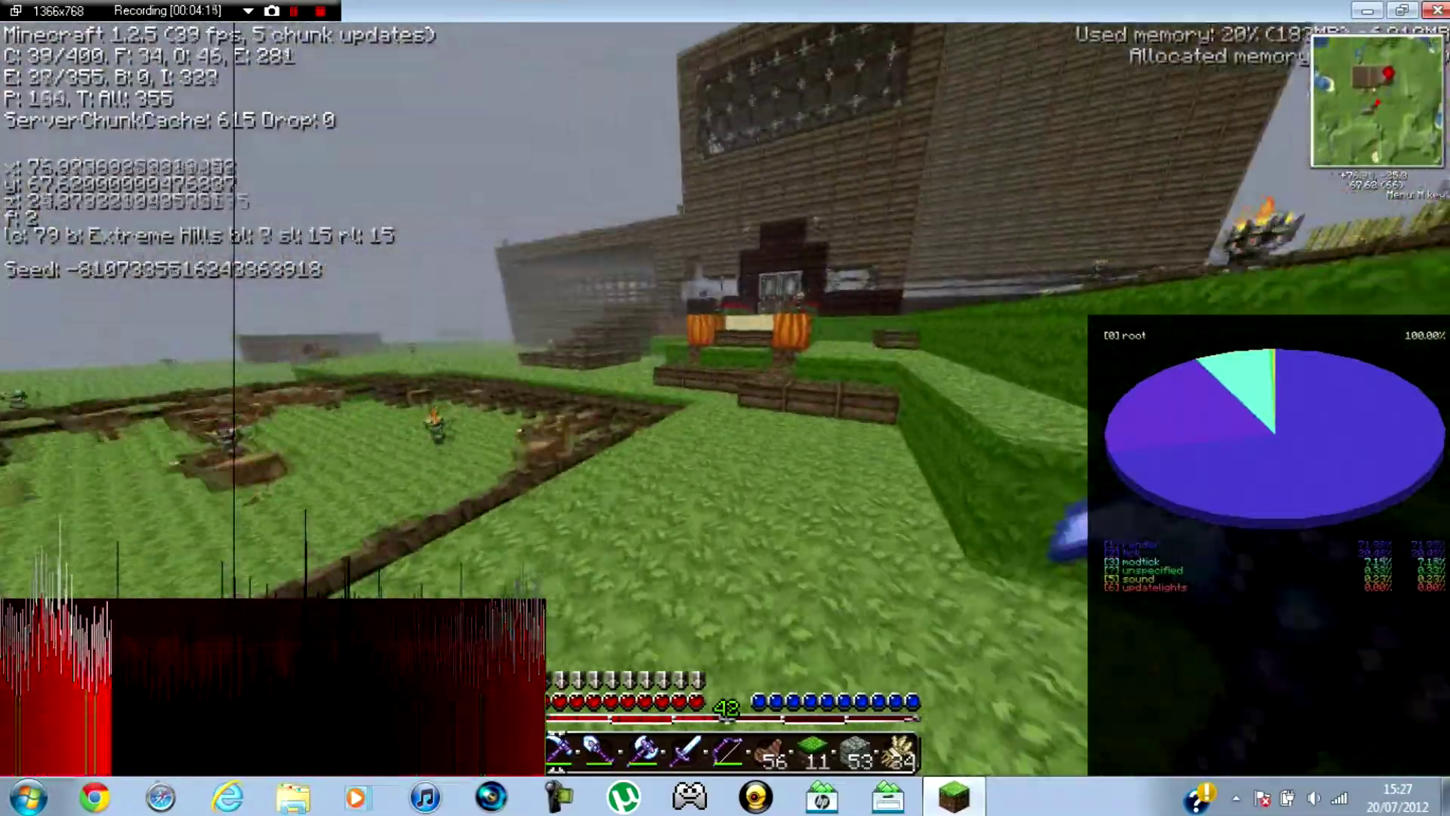
key(w)
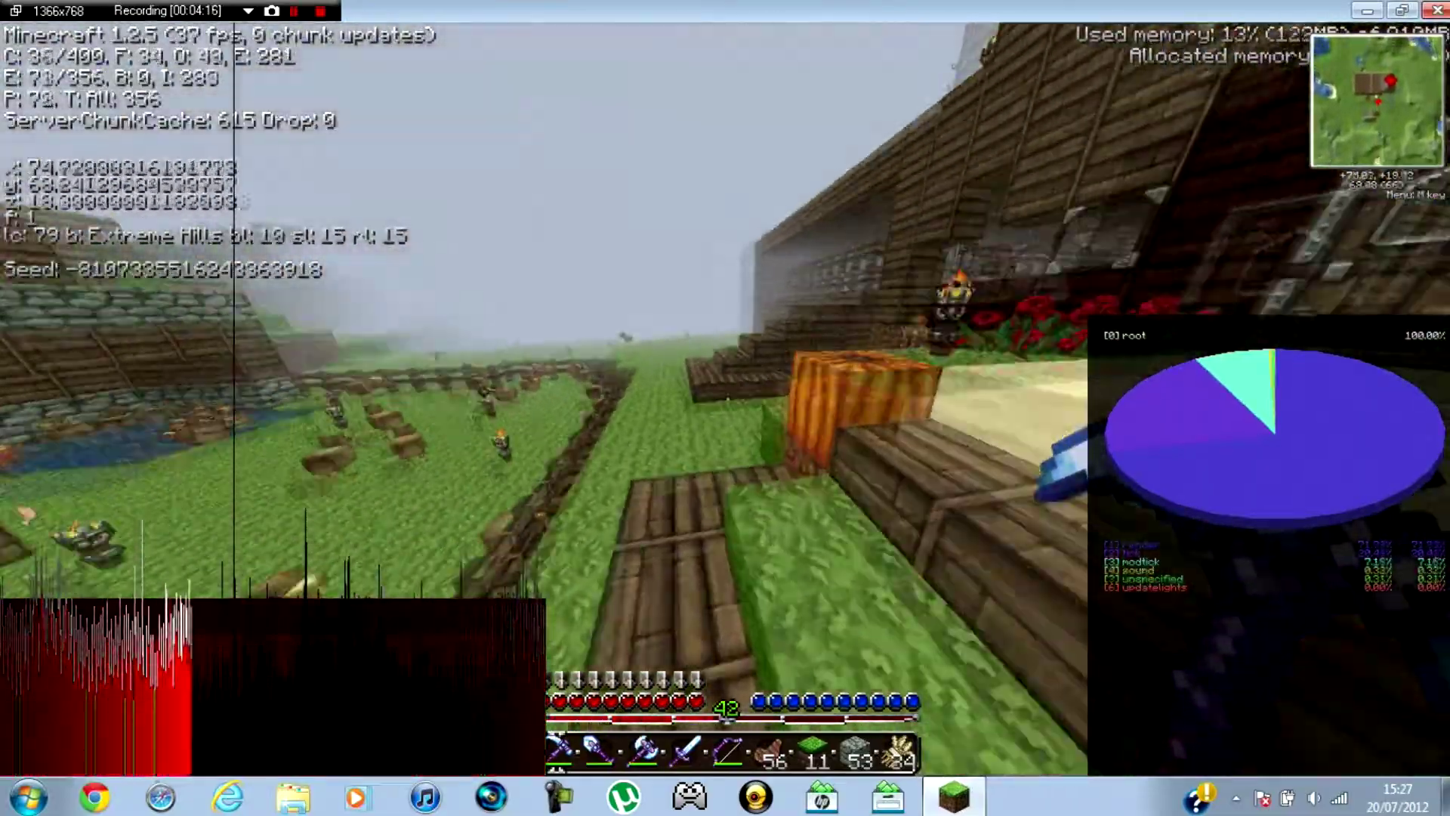
key(w)
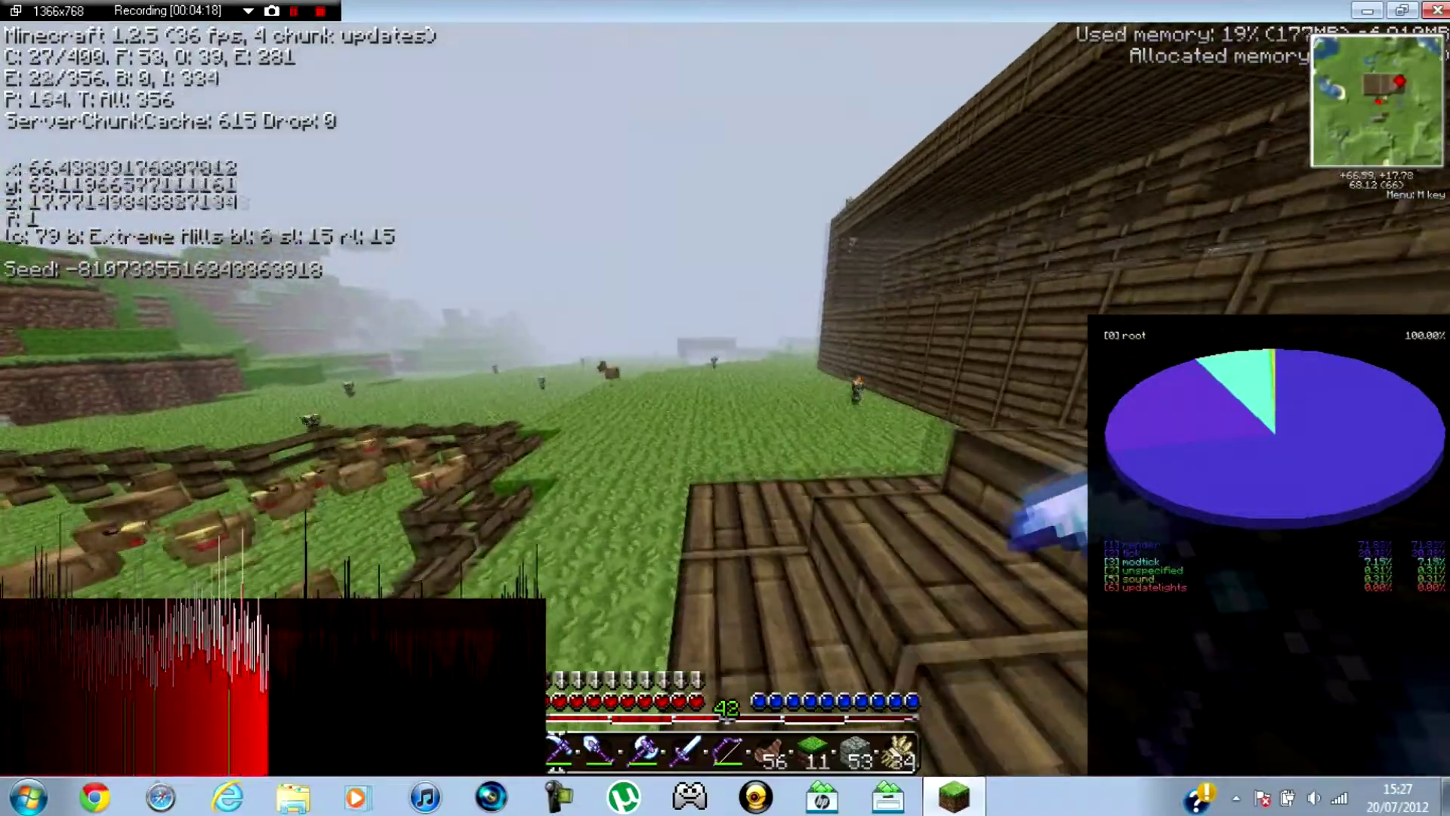
key(Escape)
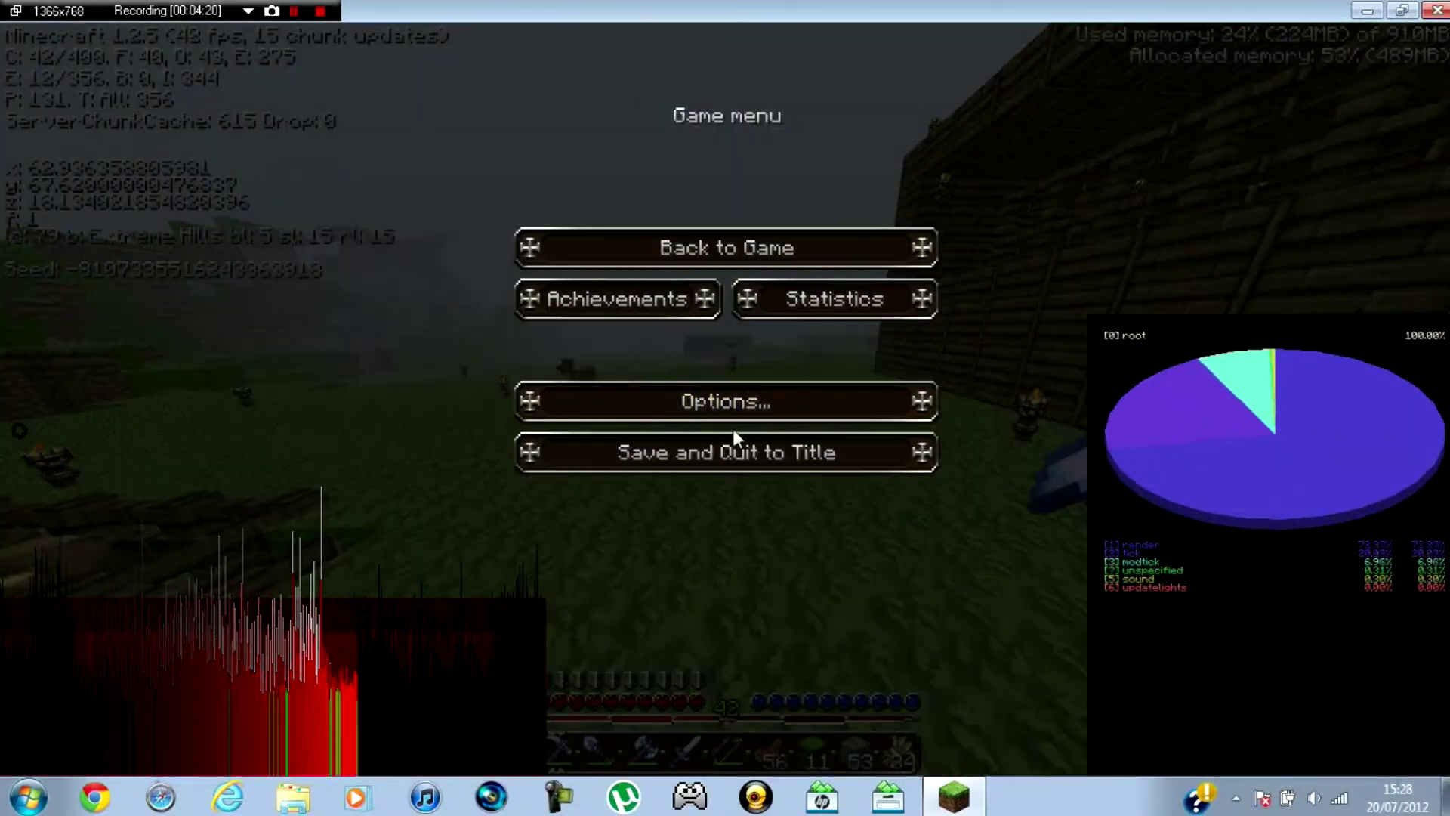
- Choose Save and Quit to Title to save the Harris world and reach the title screen
click(731, 447)
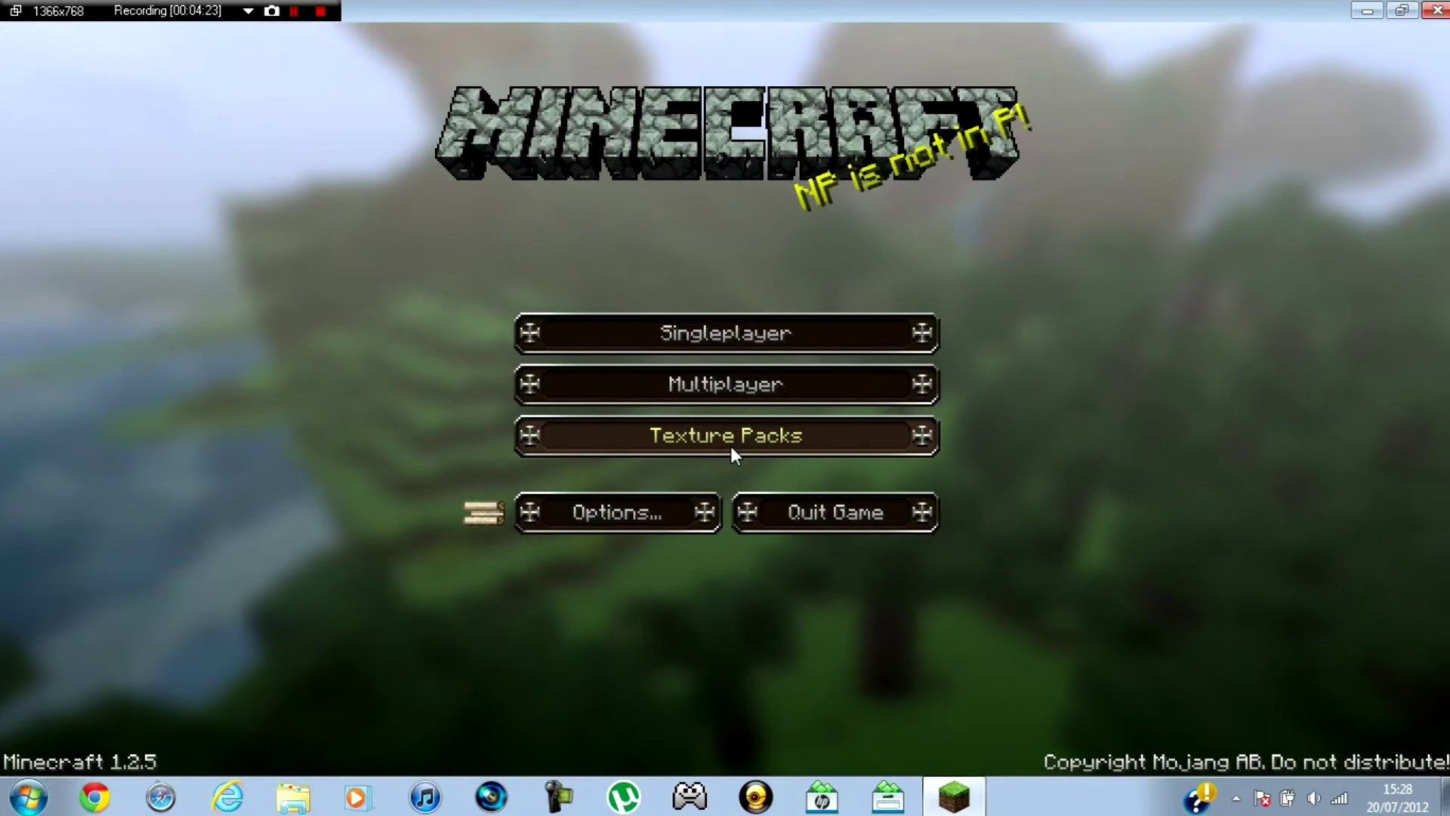